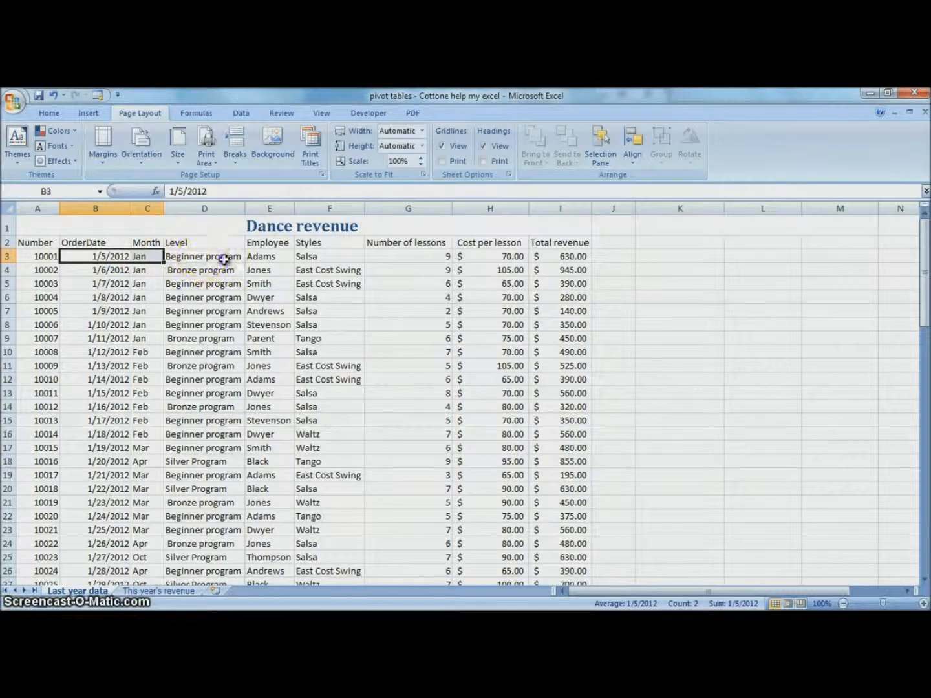
Look through the dance revenue records and columns on the Last year data sheet, and view the This year's revenue sheet
left_click(384, 256)
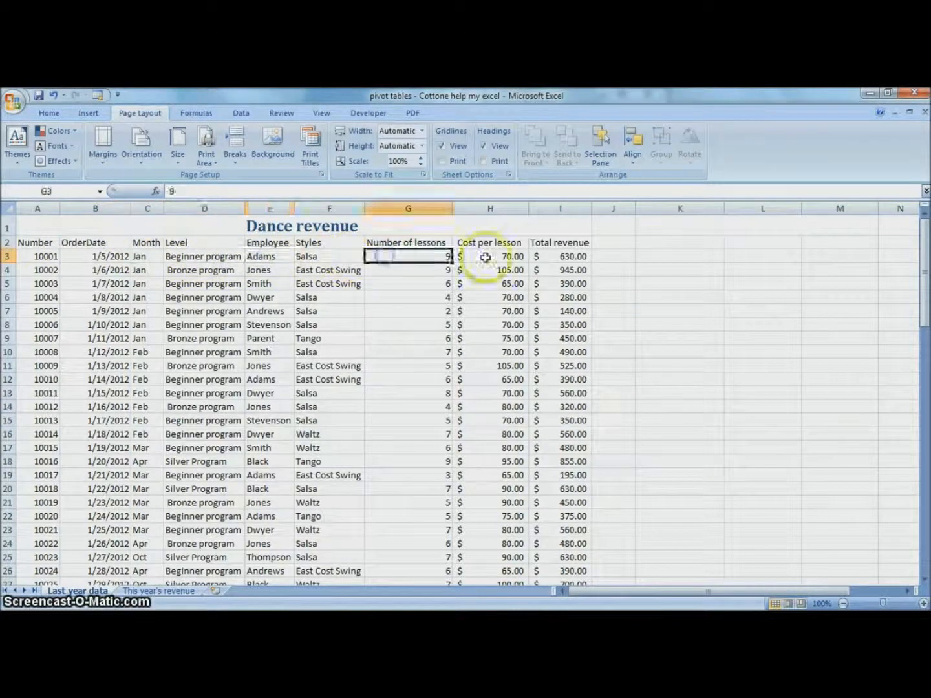
left_click(499, 258)
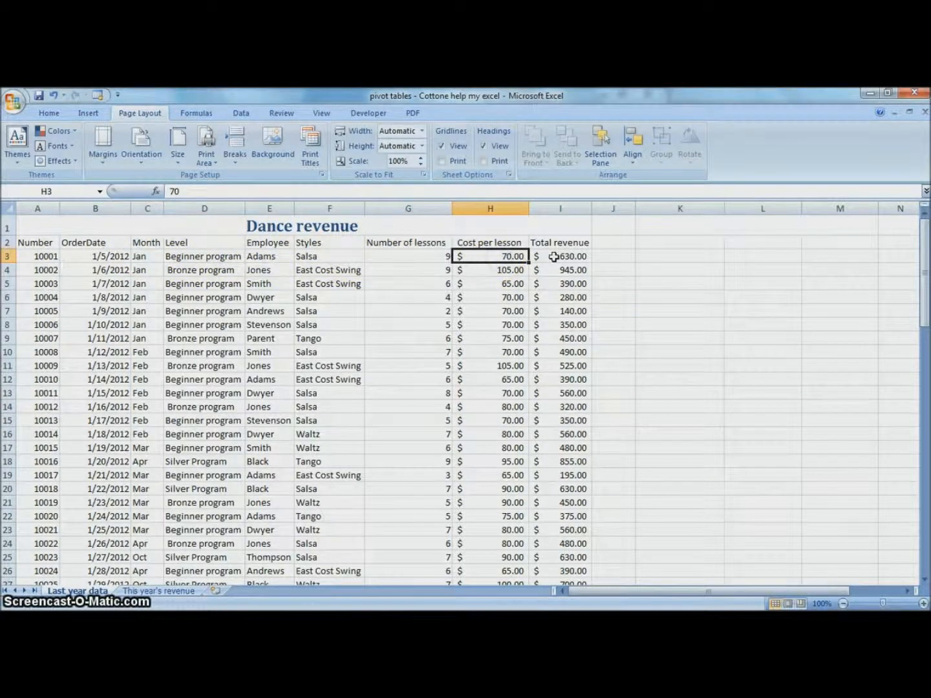
left_click(554, 256)
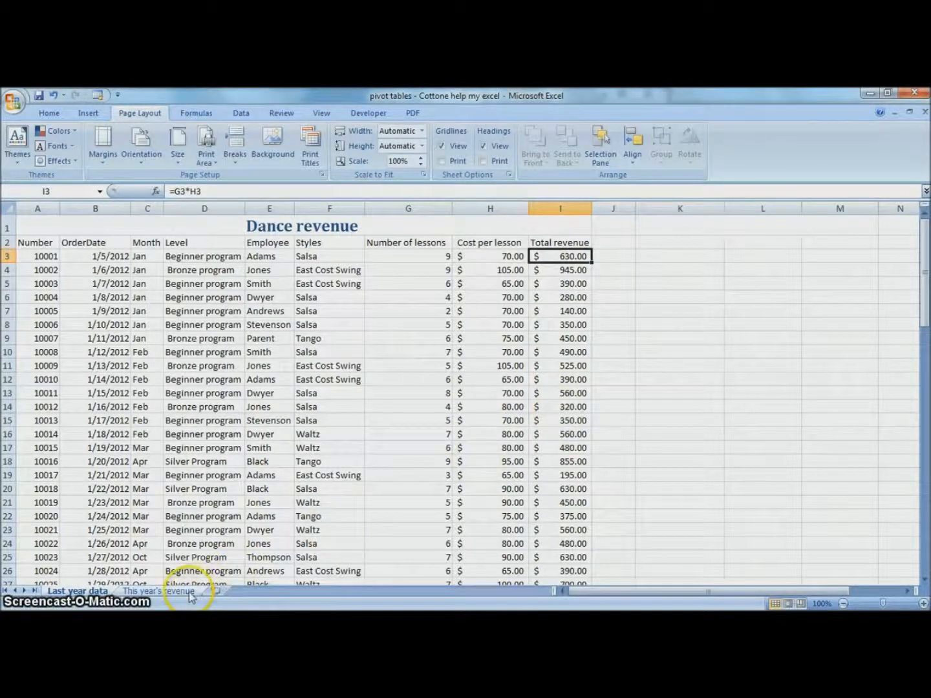
left_click(159, 591)
left_click_drag(236, 304, 864, 298)
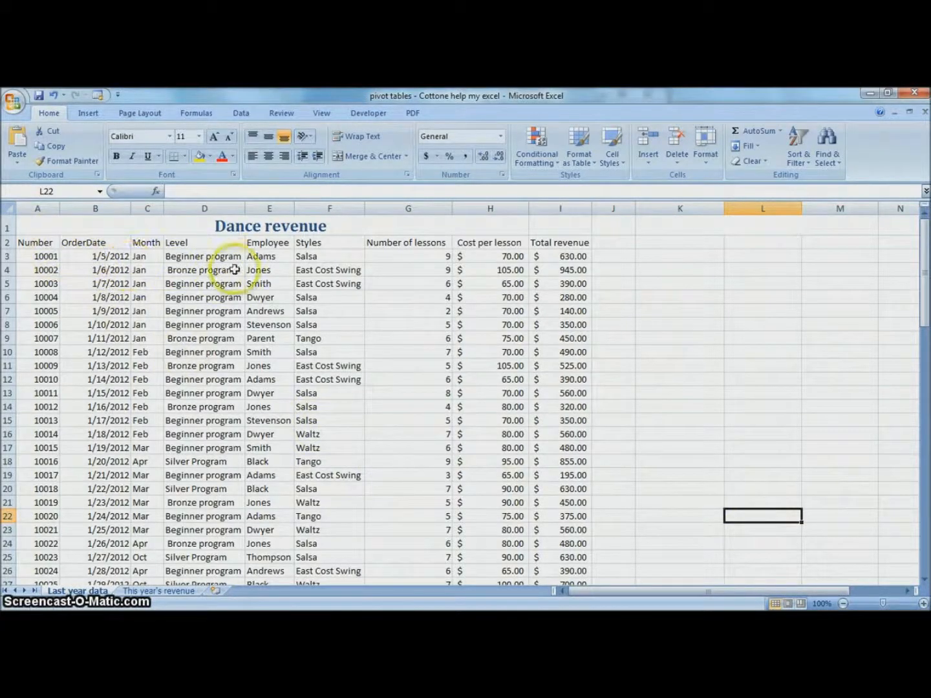
left_click_drag(213, 257, 220, 553)
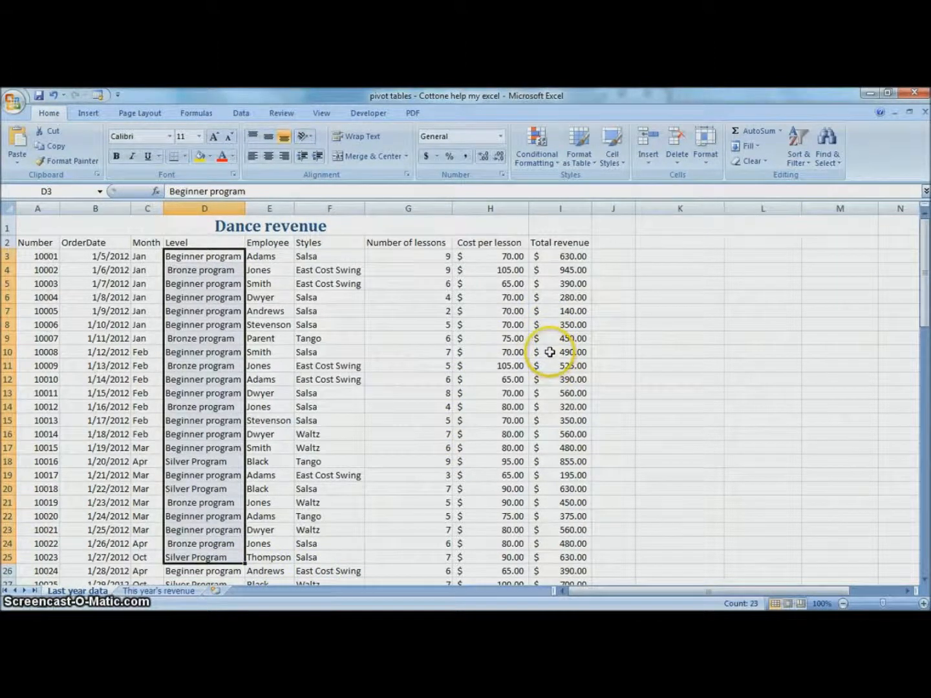
left_click(474, 295)
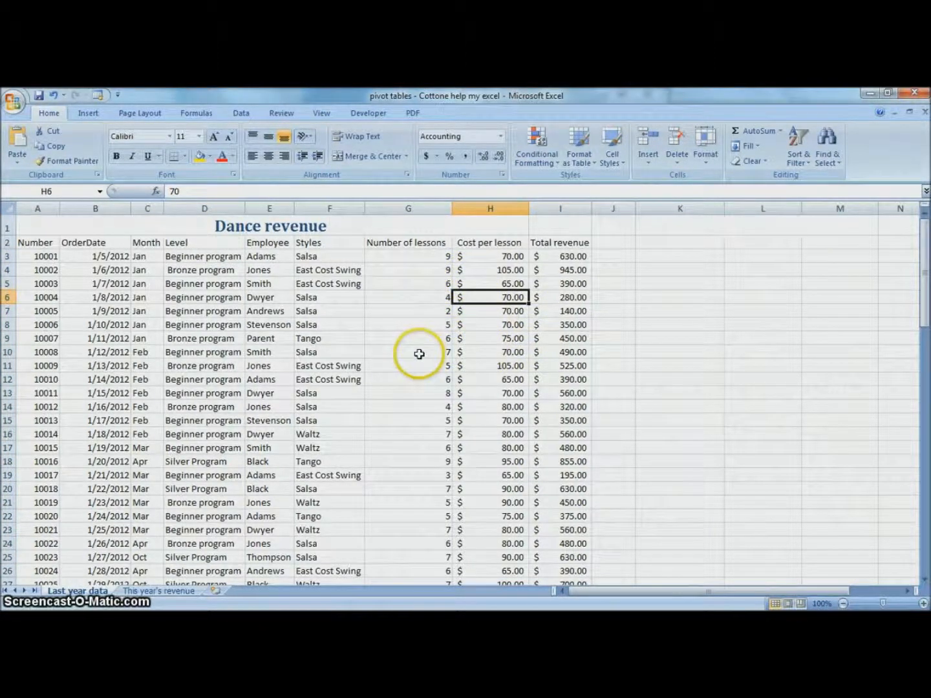
left_click_drag(95, 284, 570, 594)
left_click(445, 471)
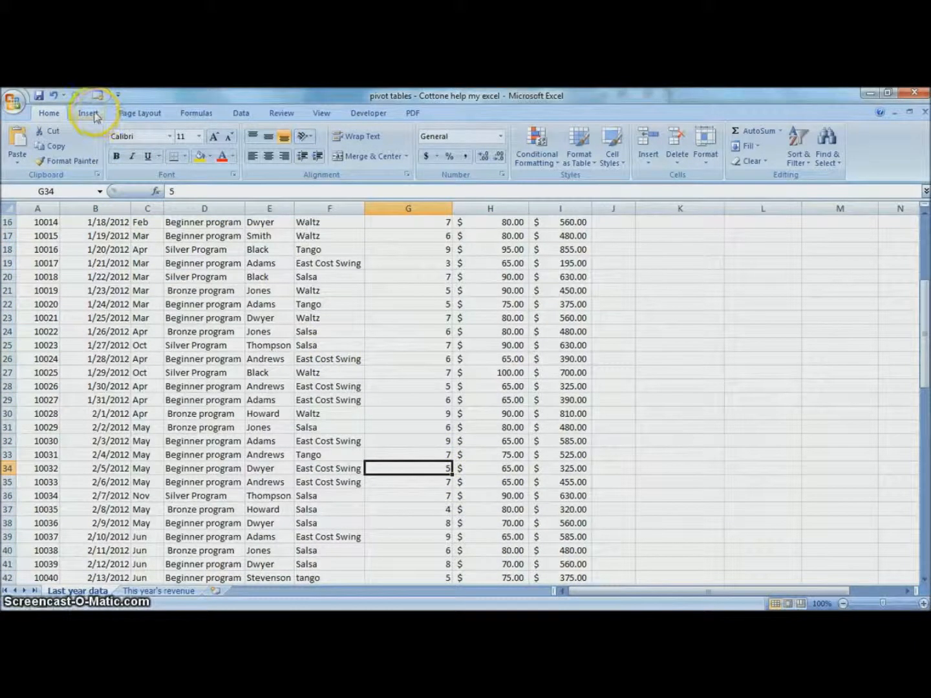
scroll(272, 462, "down", 6)
scroll(278, 463, "down", 4)
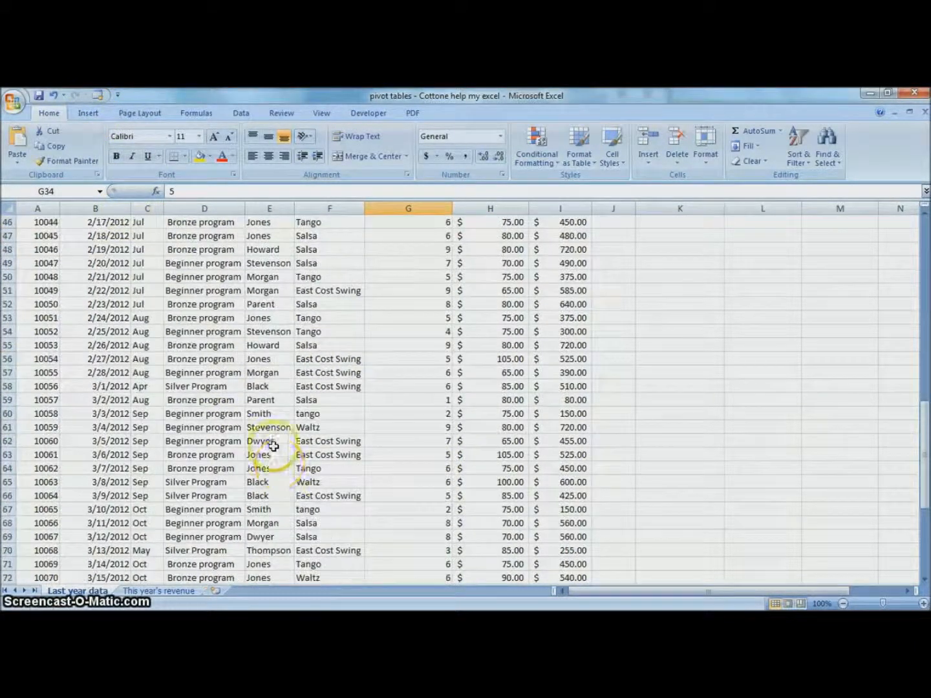
scroll(201, 304, "up", 15)
Start a PivotTable from the dance revenue table on the Last year data sheet and check the rows covered by its source range
left_click(178, 288)
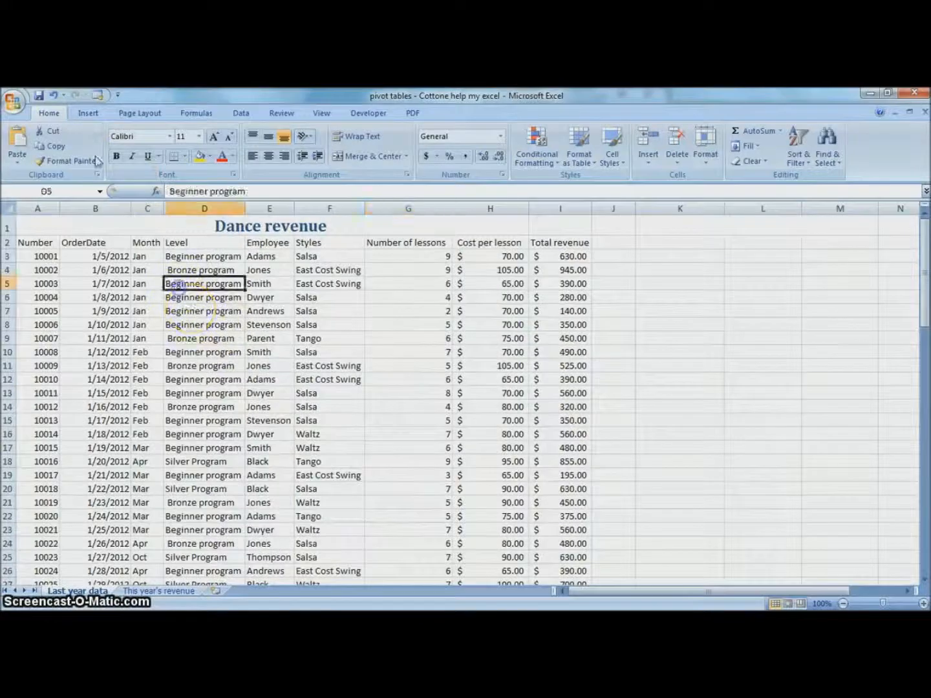
left_click(91, 113)
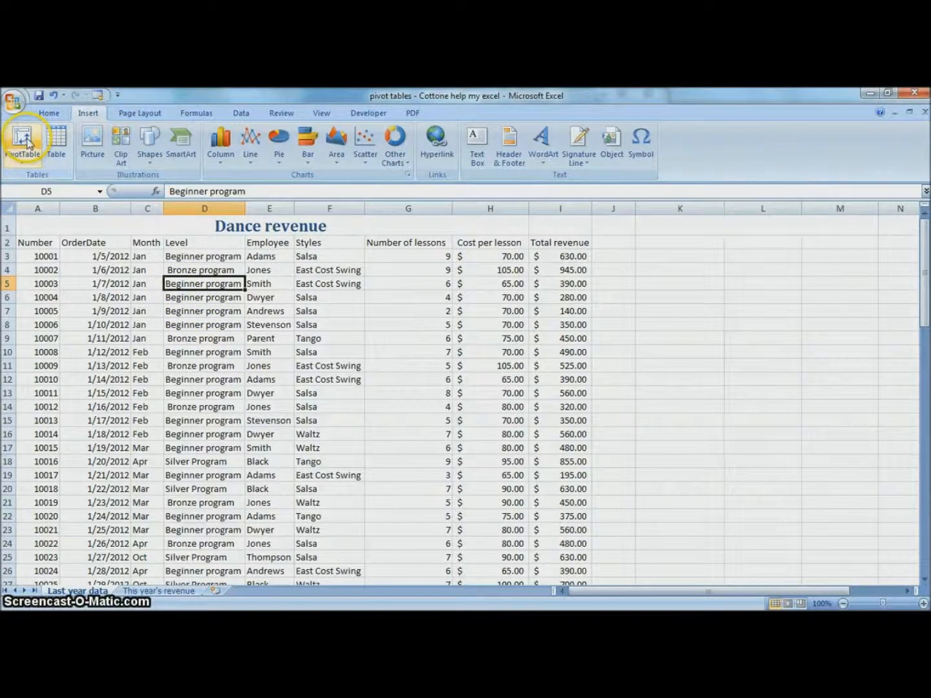
left_click(27, 144)
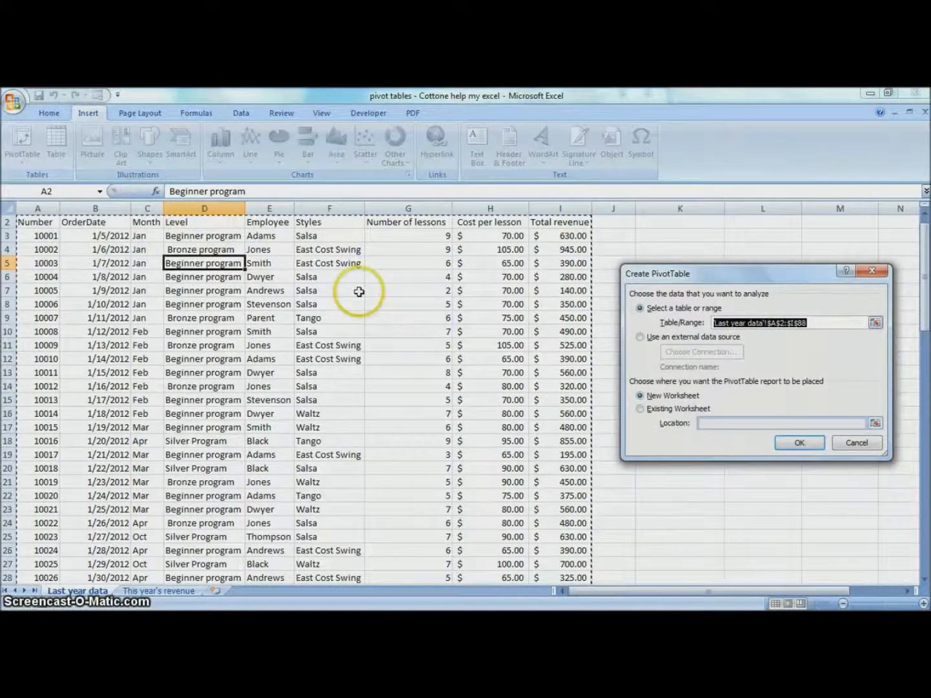
left_click_drag(710, 279, 484, 333)
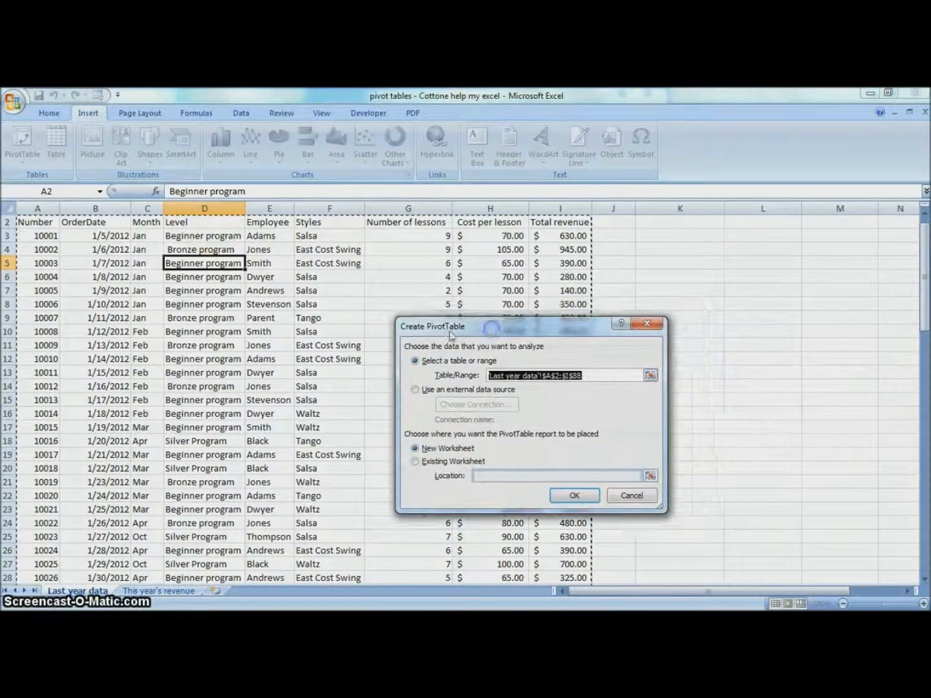
left_click(417, 361)
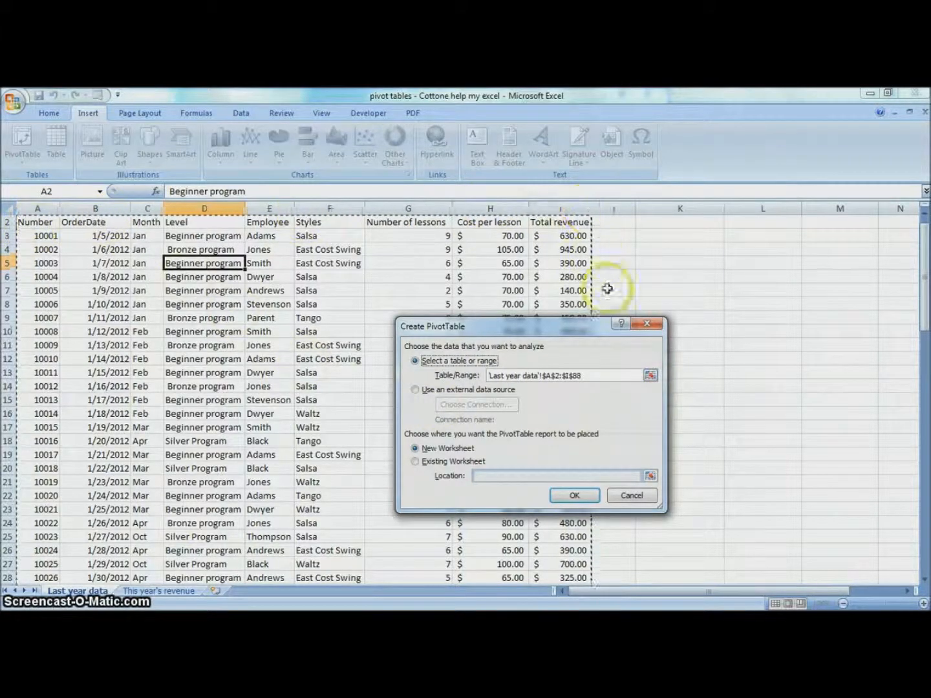
scroll(562, 530, "down", 19)
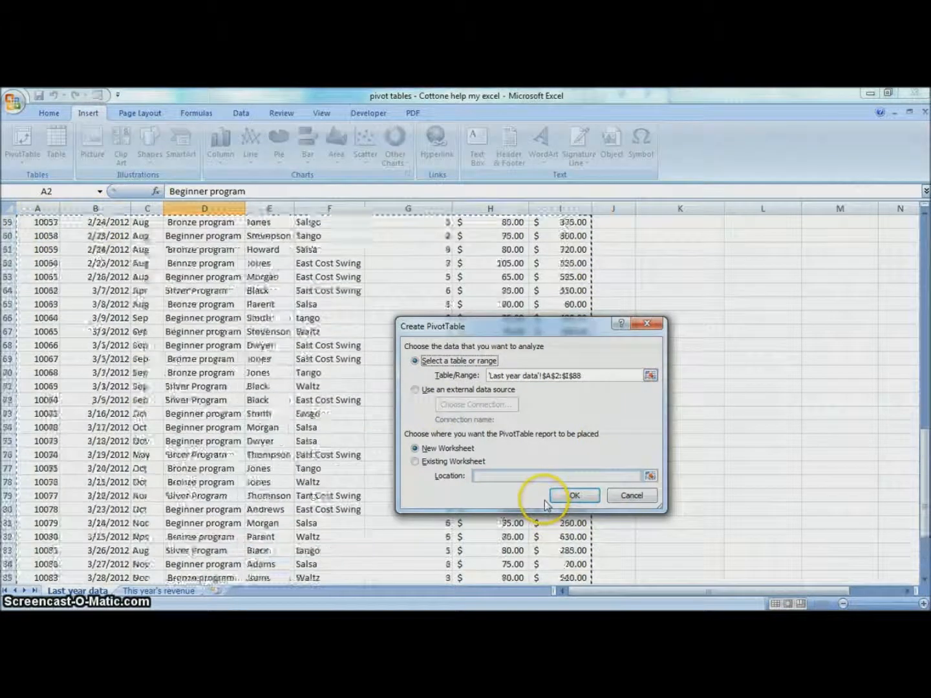
scroll(544, 504, "up", 19)
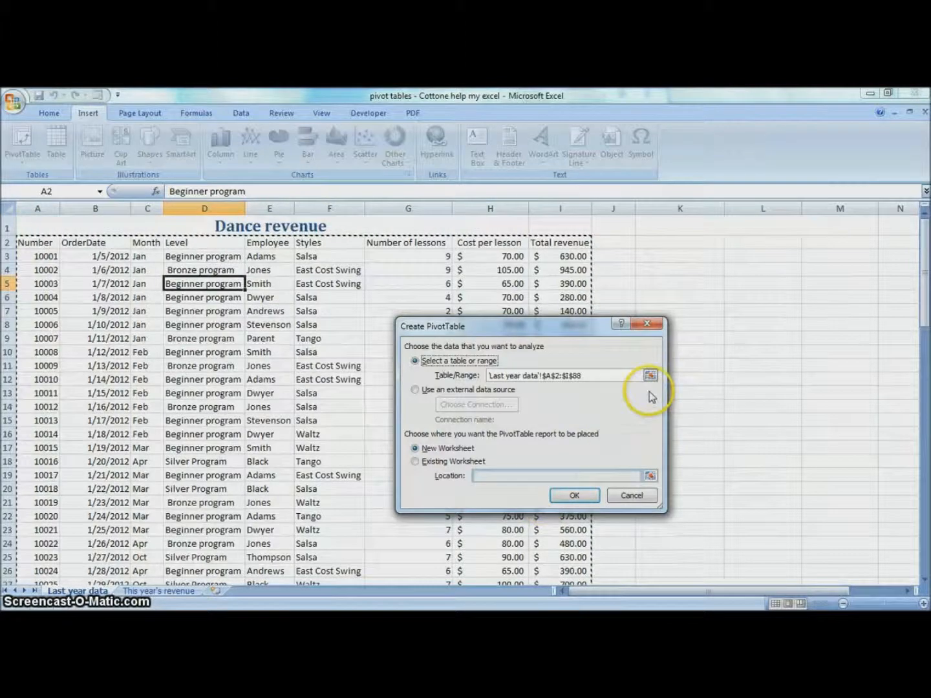
Reselect 'Last year data'!$A$2:$I$88 as the source range and create the PivotTable on a new worksheet
left_click(650, 376)
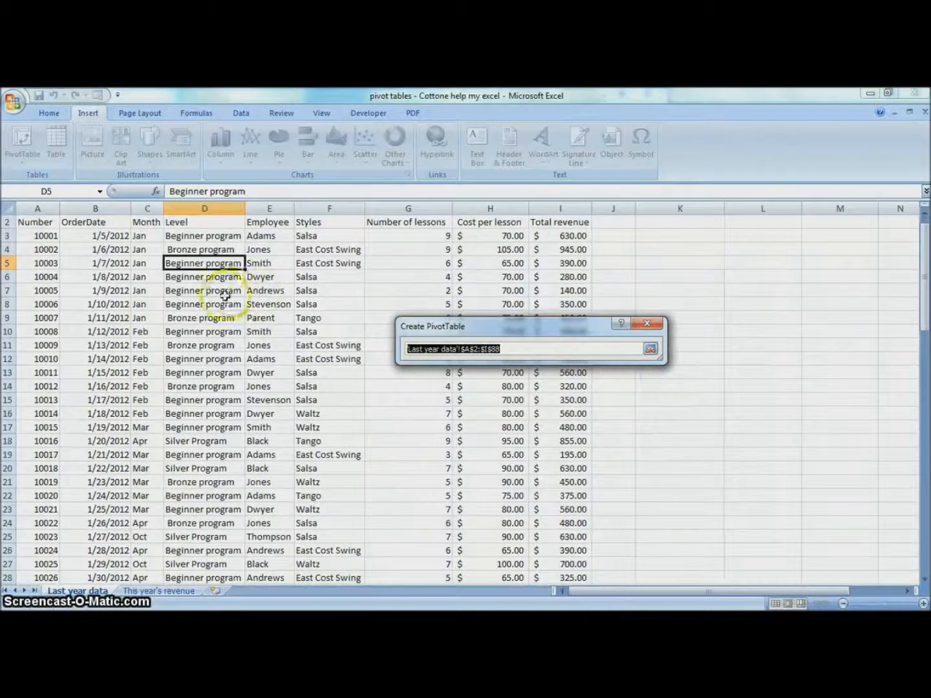
scroll(265, 357, "down", 20)
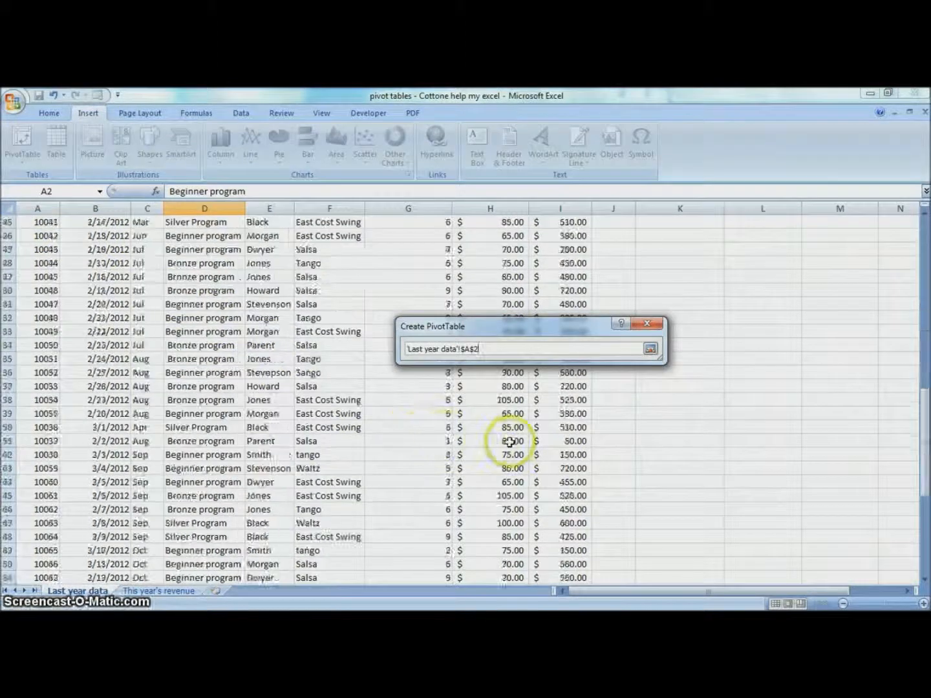
left_click(566, 429, "shift")
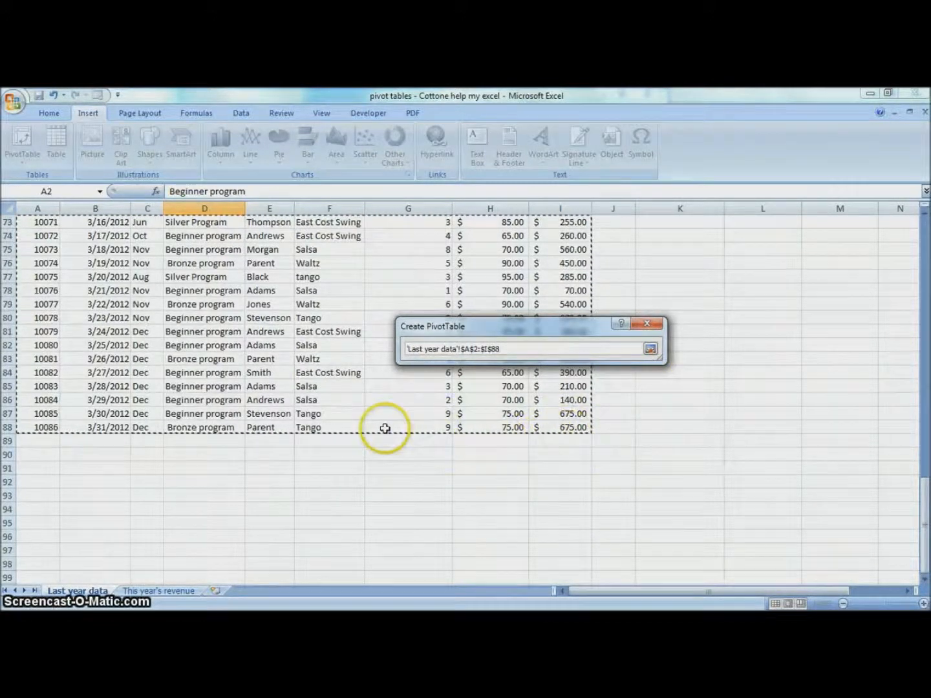
left_click(650, 349)
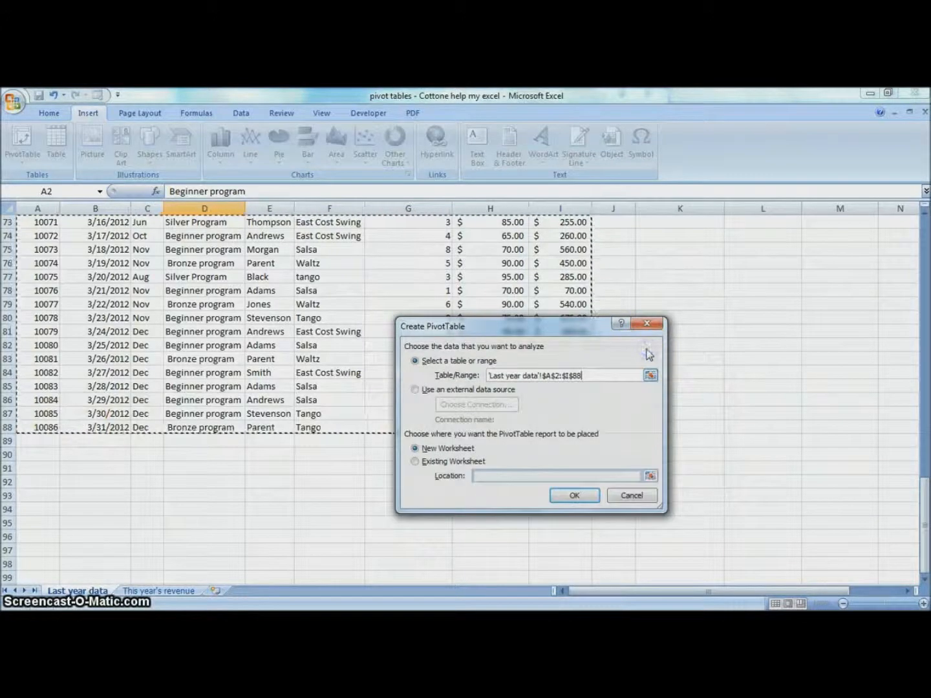
left_click(414, 448)
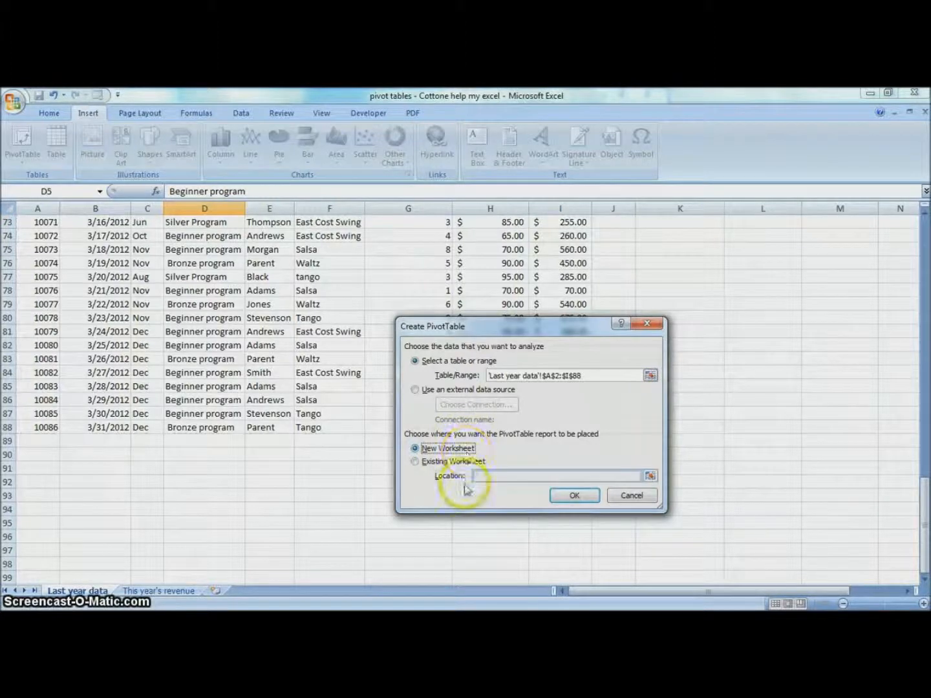
left_click(577, 495)
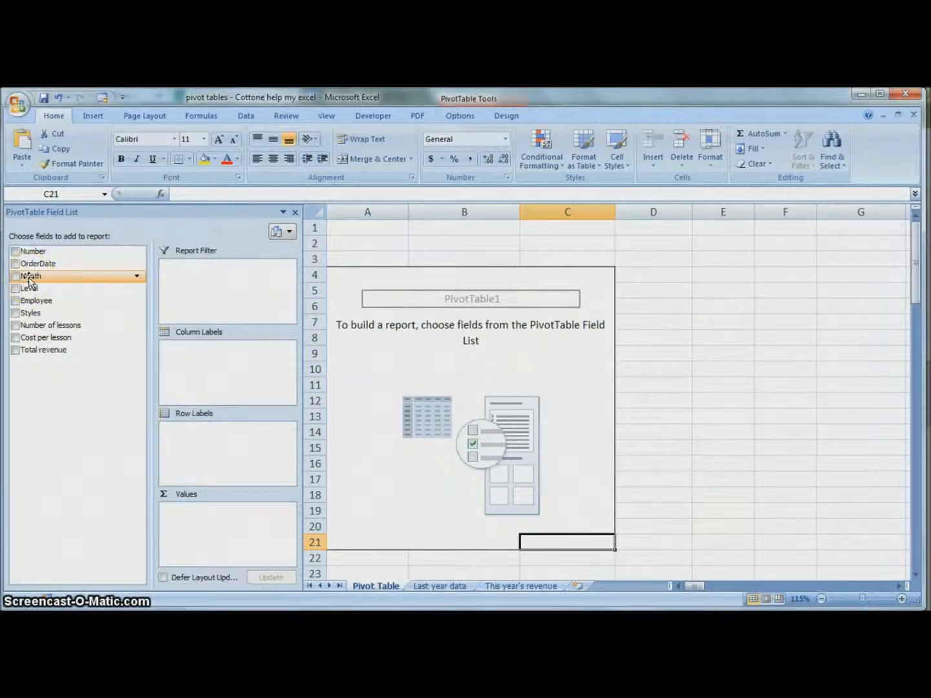
Add the Month field to the PivotTable as the report filter
left_click_drag(29, 279, 205, 374)
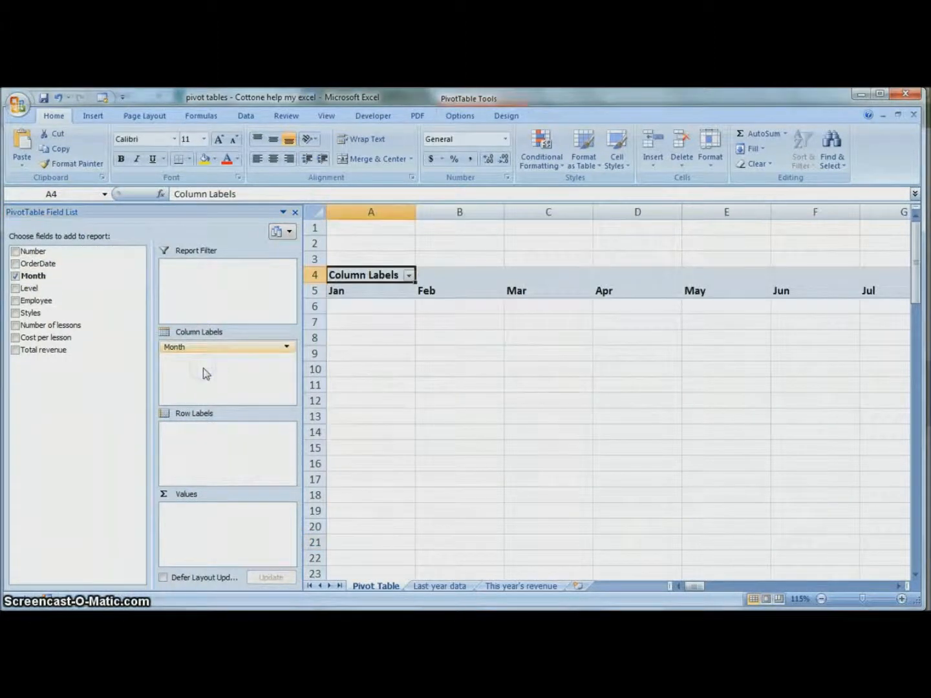
left_click(15, 276)
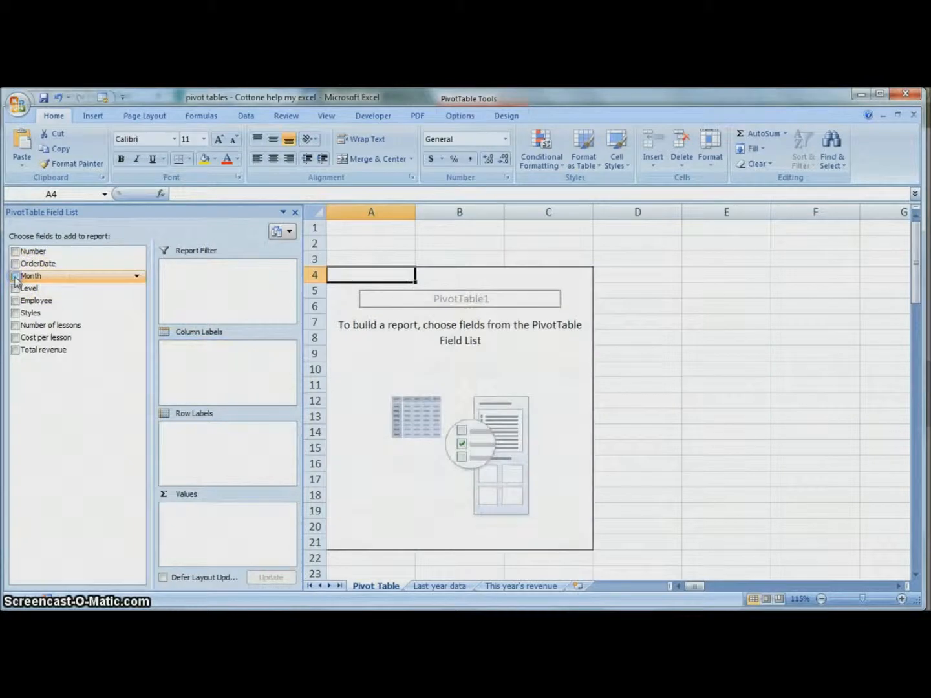
left_click(14, 276)
left_click_drag(181, 432, 183, 290)
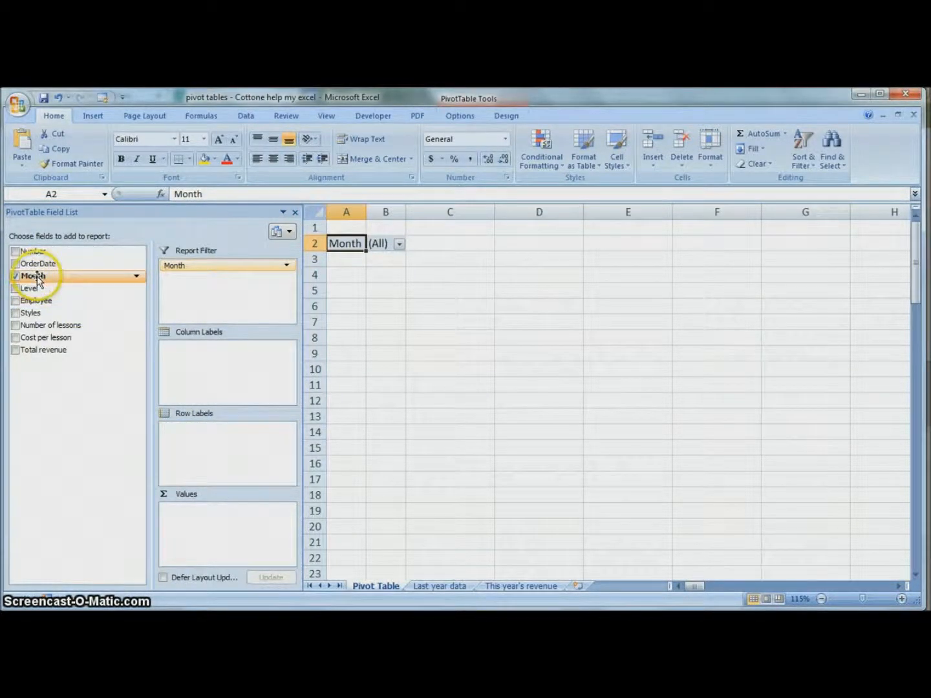
Lay out the PivotTable with Styles as column labels, Level as row labels and the sum of Total revenue as values
left_click(16, 313)
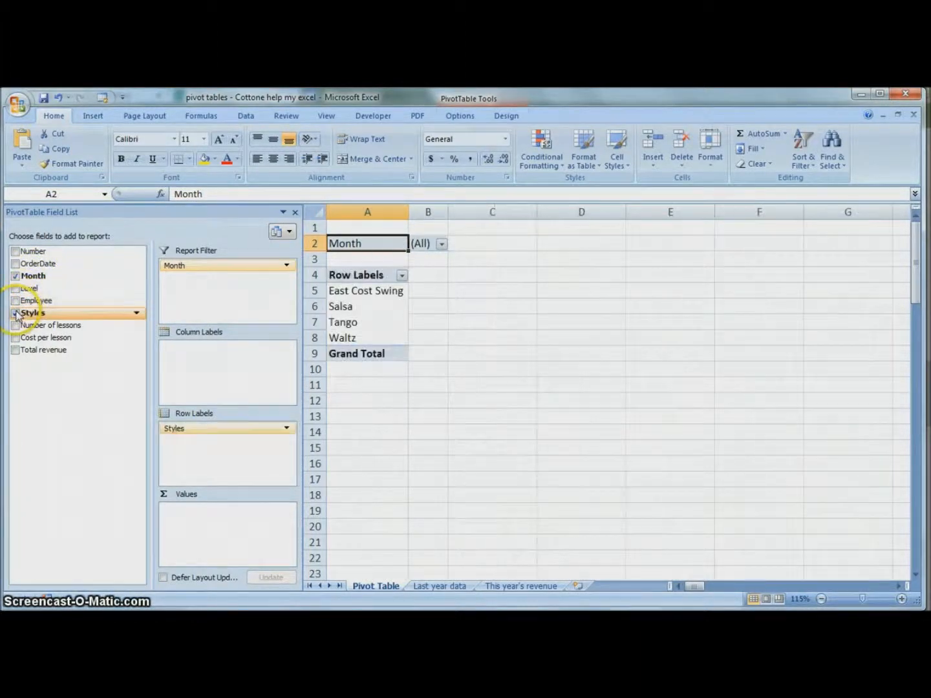
left_click_drag(175, 430, 183, 372)
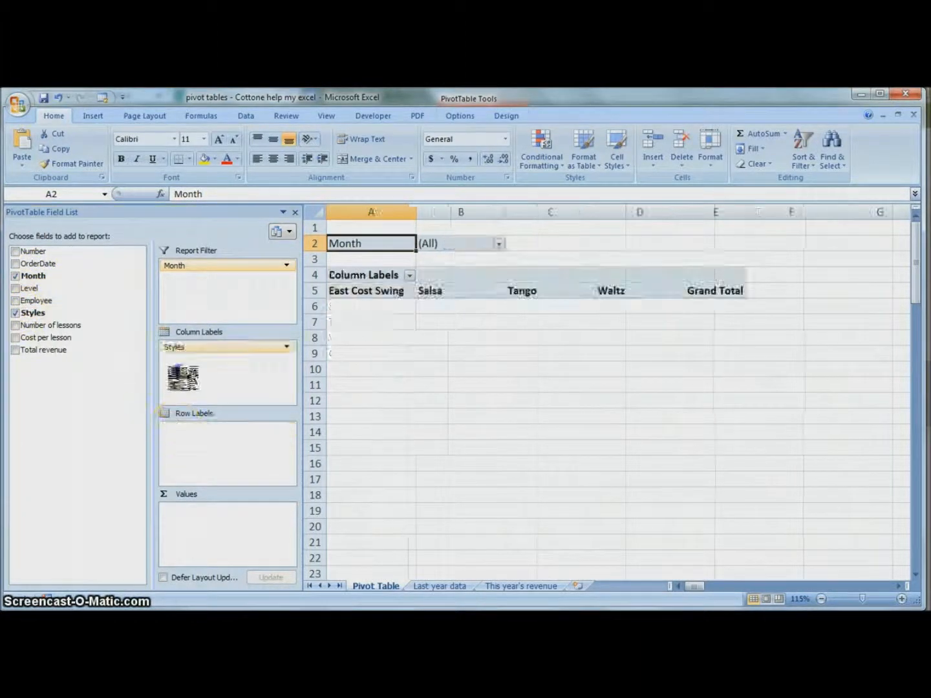
left_click(15, 289)
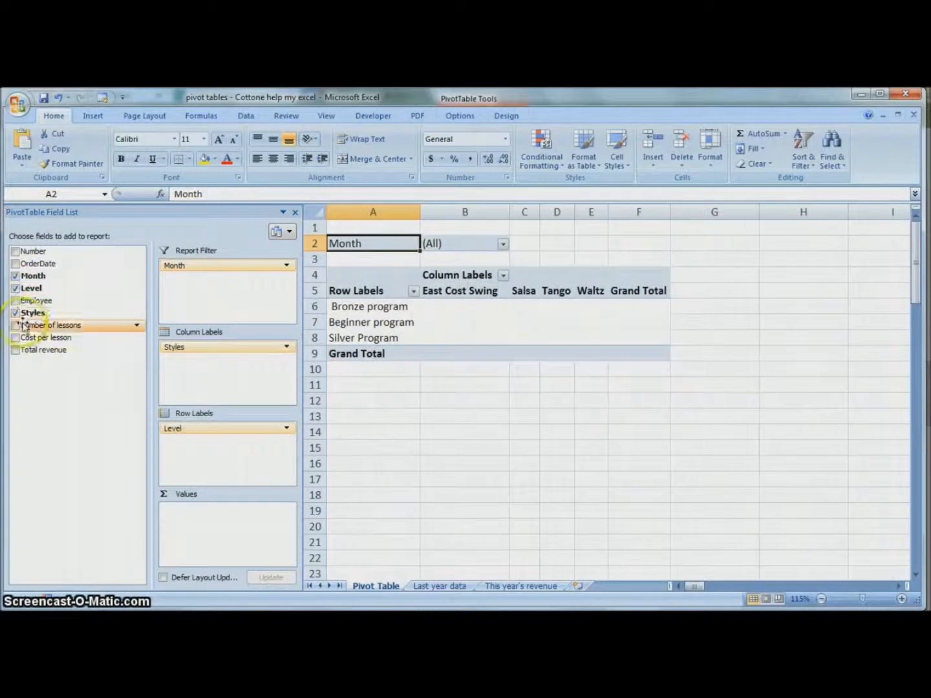
left_click(14, 349)
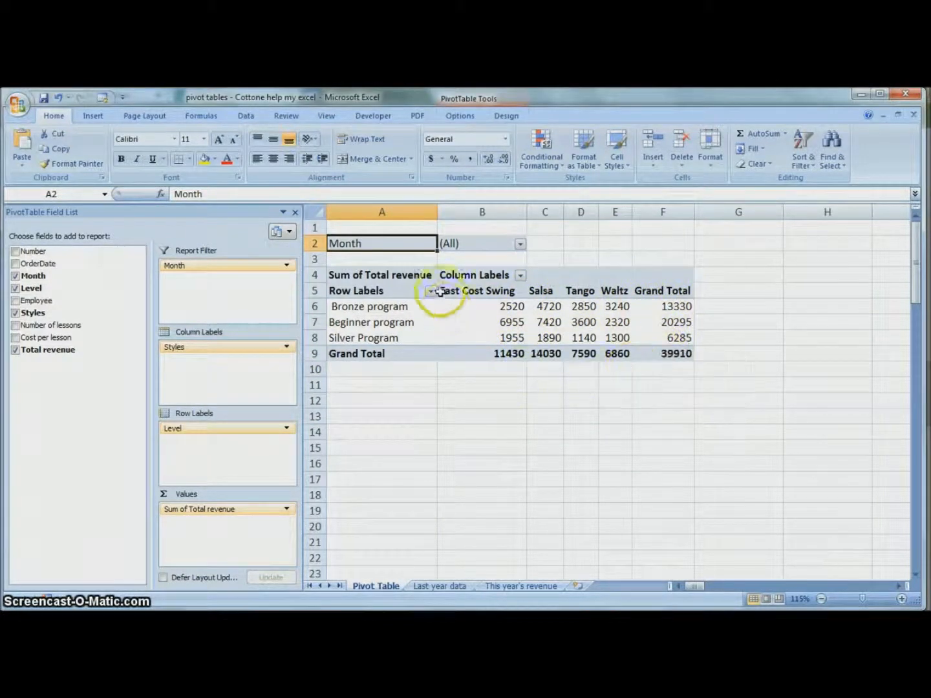
Filter the PivotTable report by Month to include only May
left_click(520, 245)
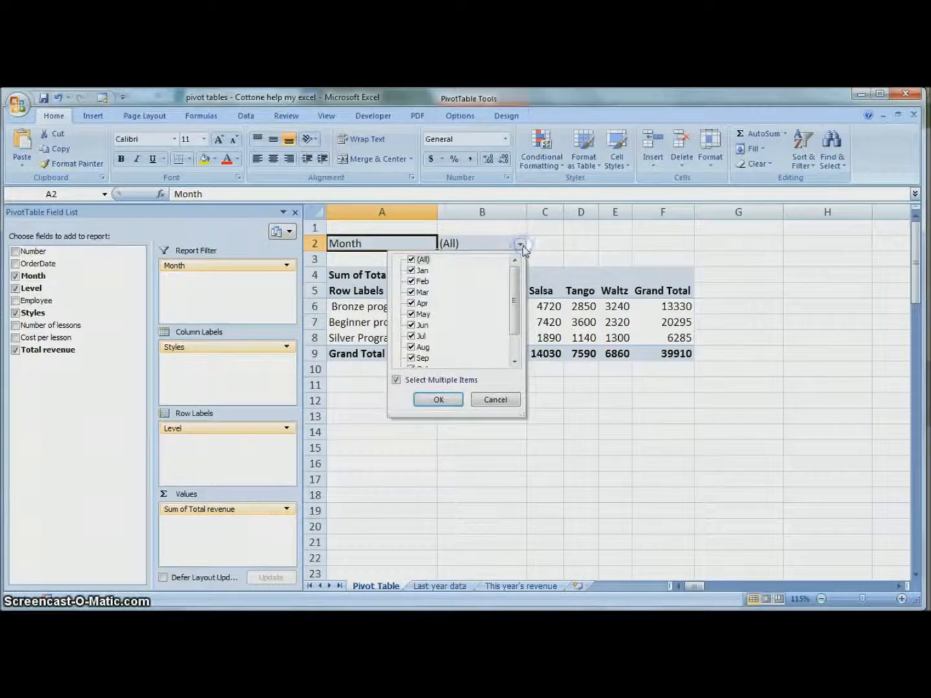
left_click(411, 260)
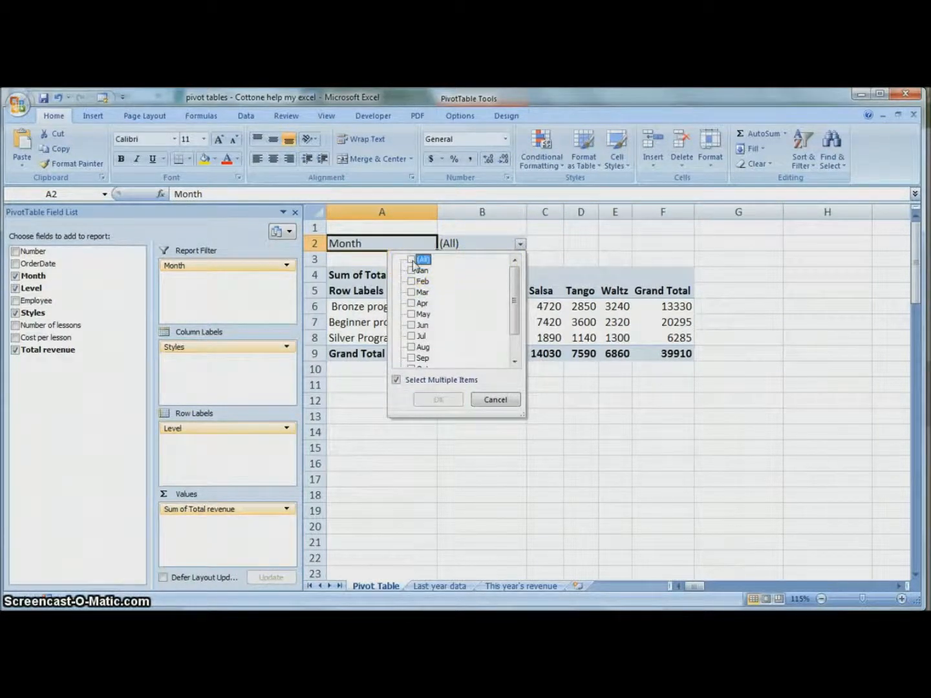
left_click(412, 314)
left_click(438, 400)
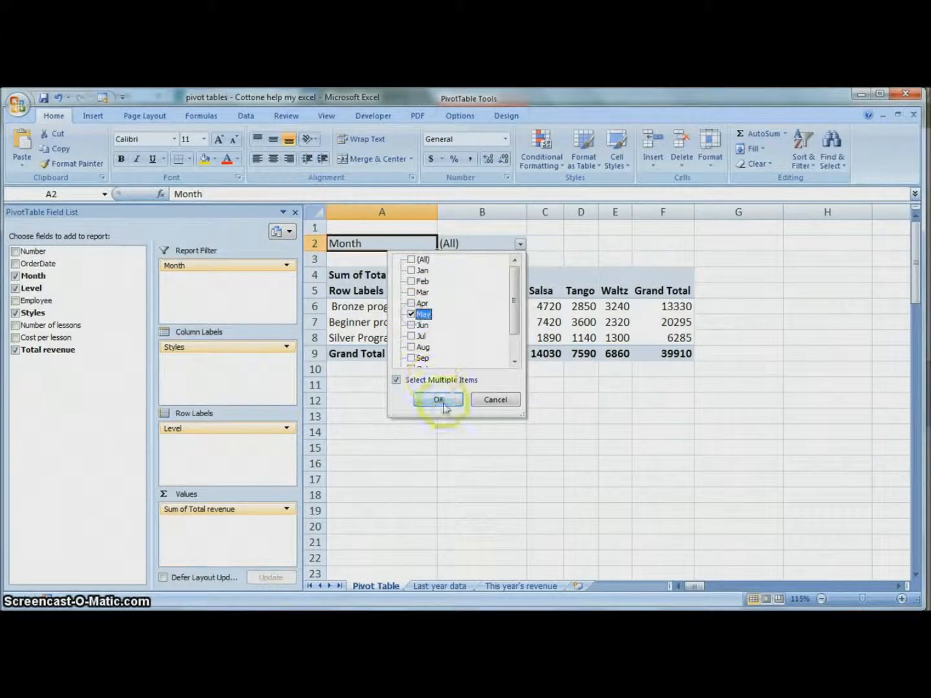
Filter the Level row labels to show only the Beginner program
left_click(430, 292)
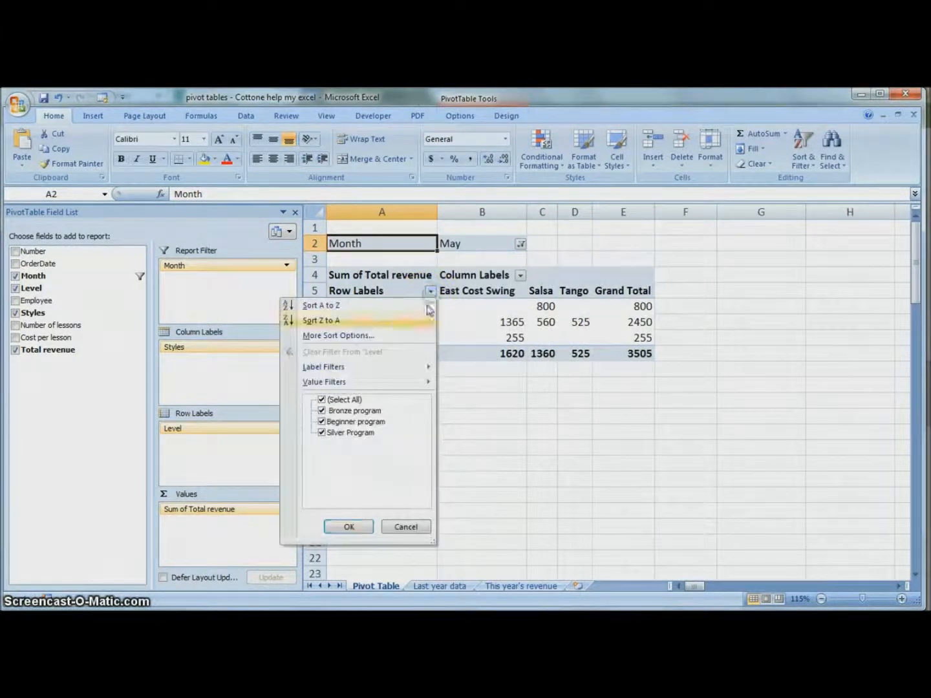
left_click(320, 401)
left_click(322, 422)
left_click(348, 527)
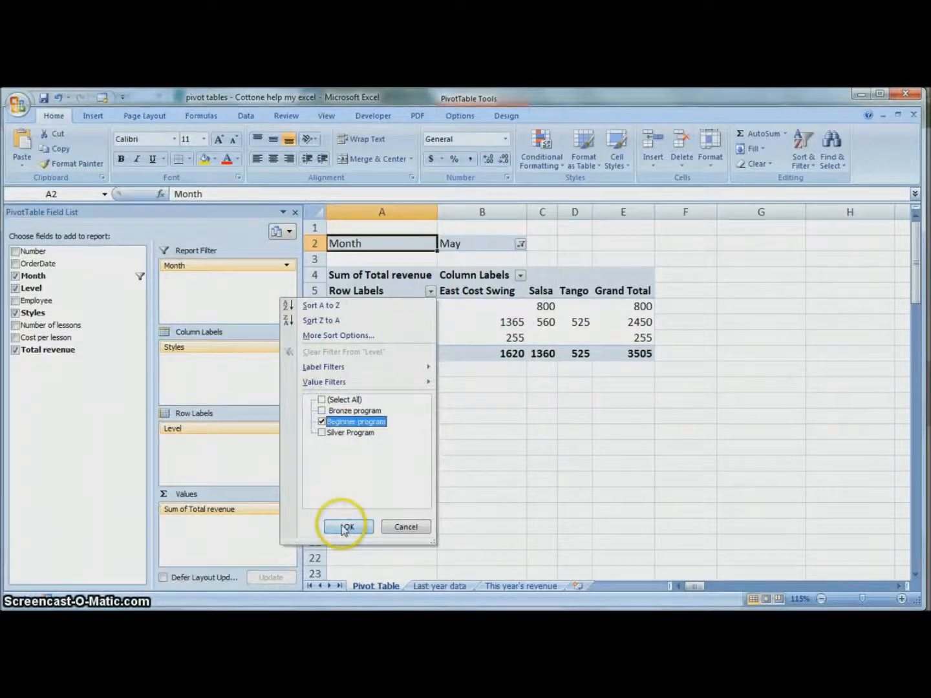
Filter the Styles column labels to show only Salsa and Tango
left_click(520, 276)
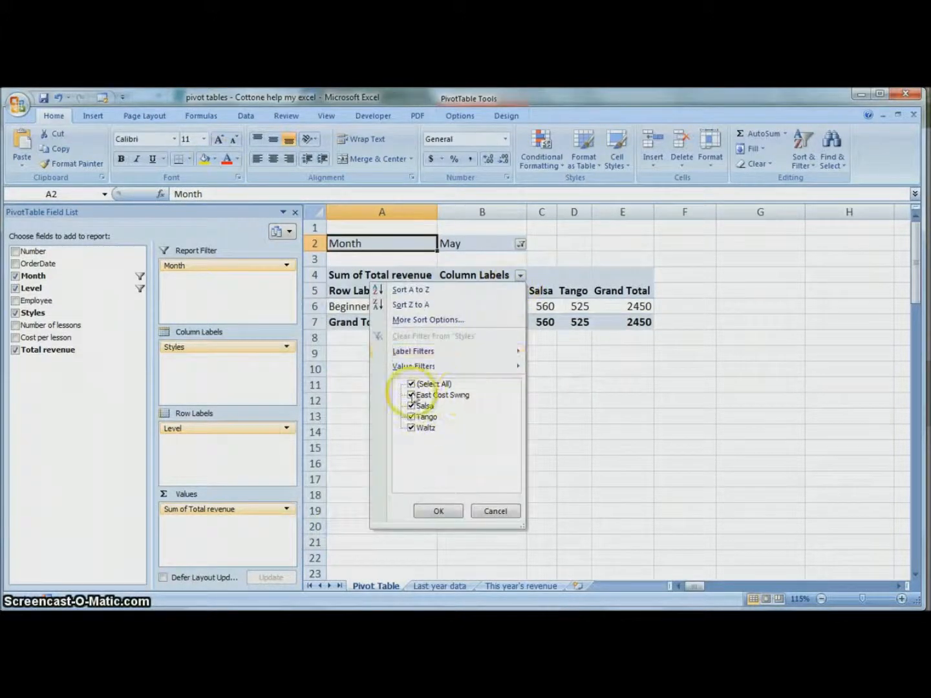
left_click(411, 384)
left_click(411, 406)
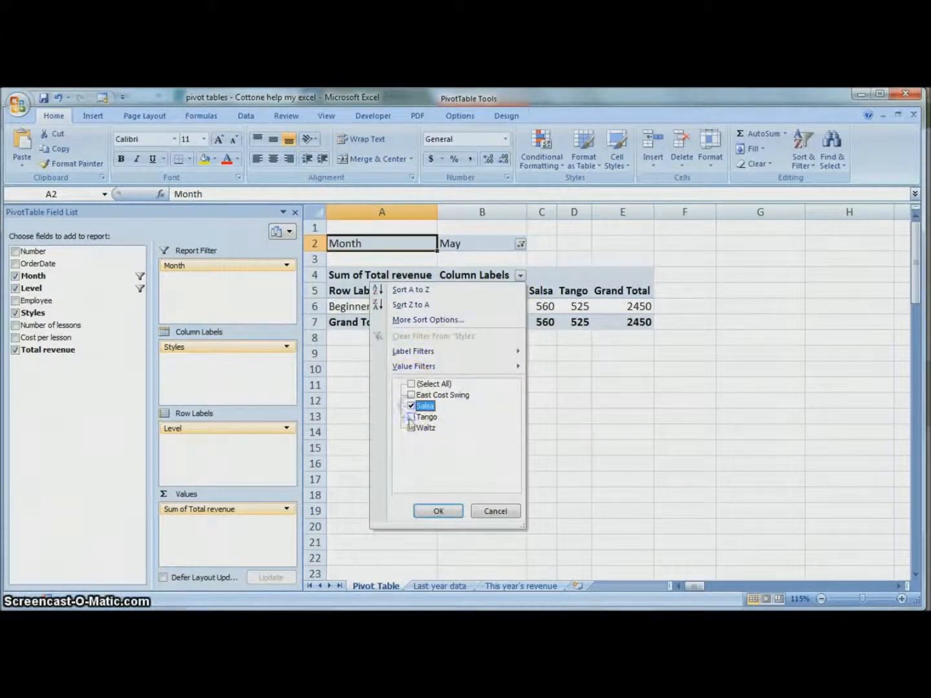
left_click(438, 511)
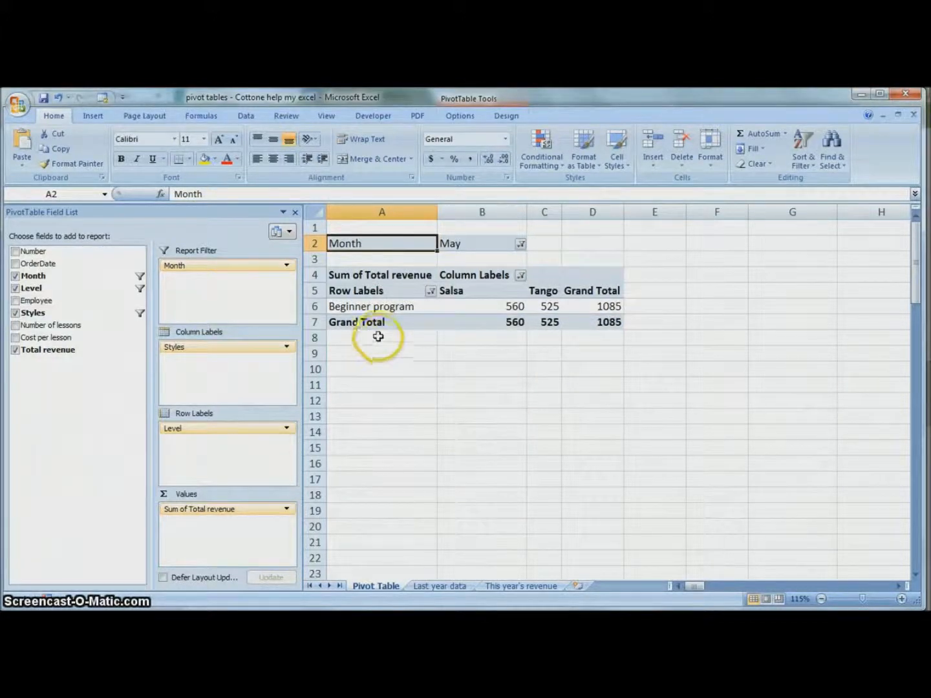
mouse_move(247, 430)
left_mouse_down()
mouse_move(260, 385)
mouse_move(251, 364)
mouse_move(244, 440)
left_mouse_up()
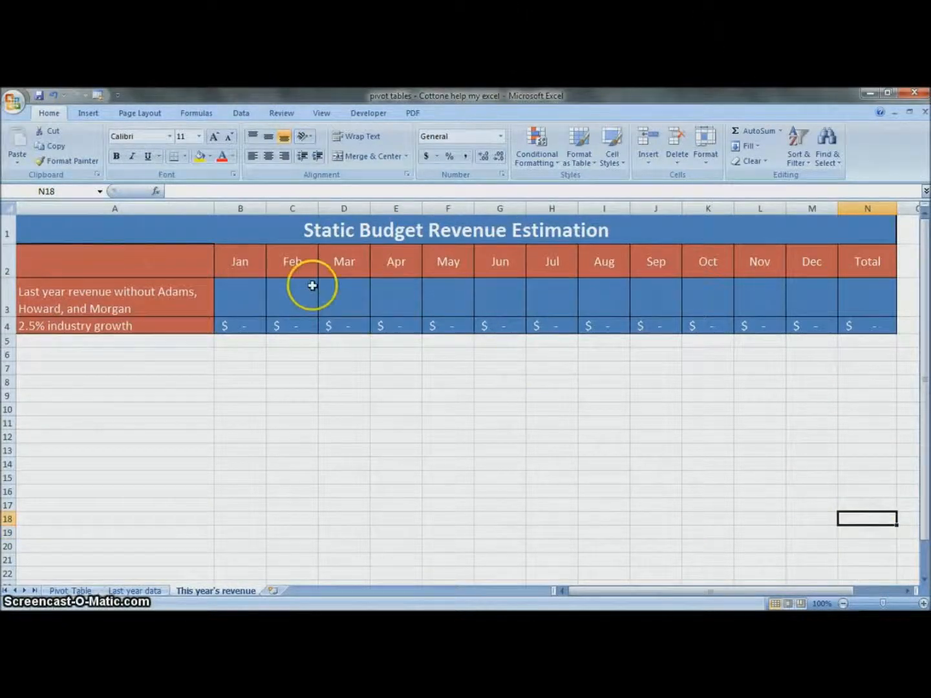
Examine the last-year revenue and 2.5% industry growth rows of the Static Budget Revenue Estimation table
left_click(181, 302)
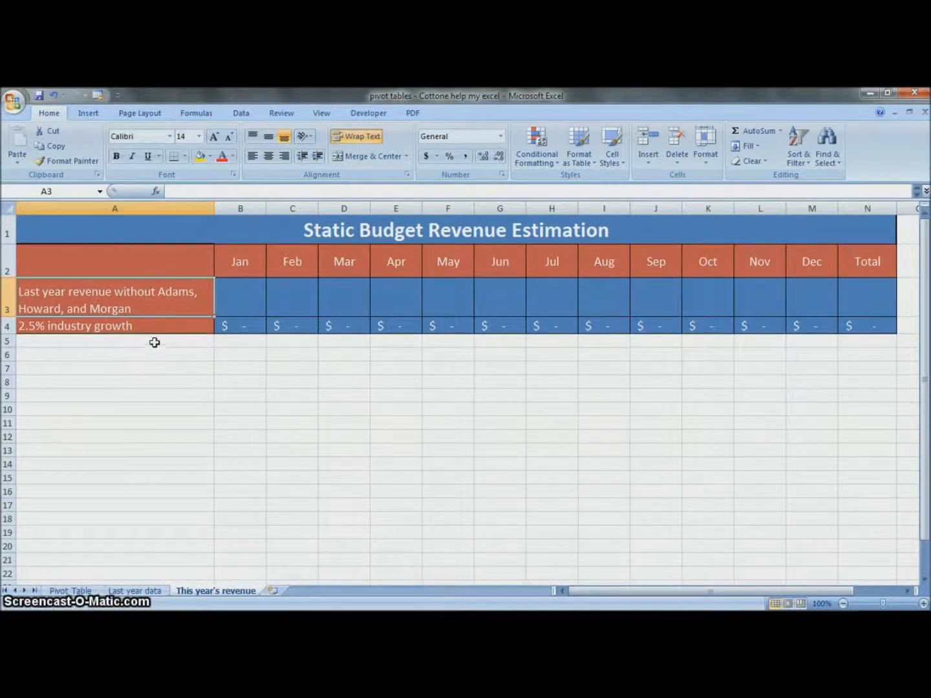
left_click(136, 326)
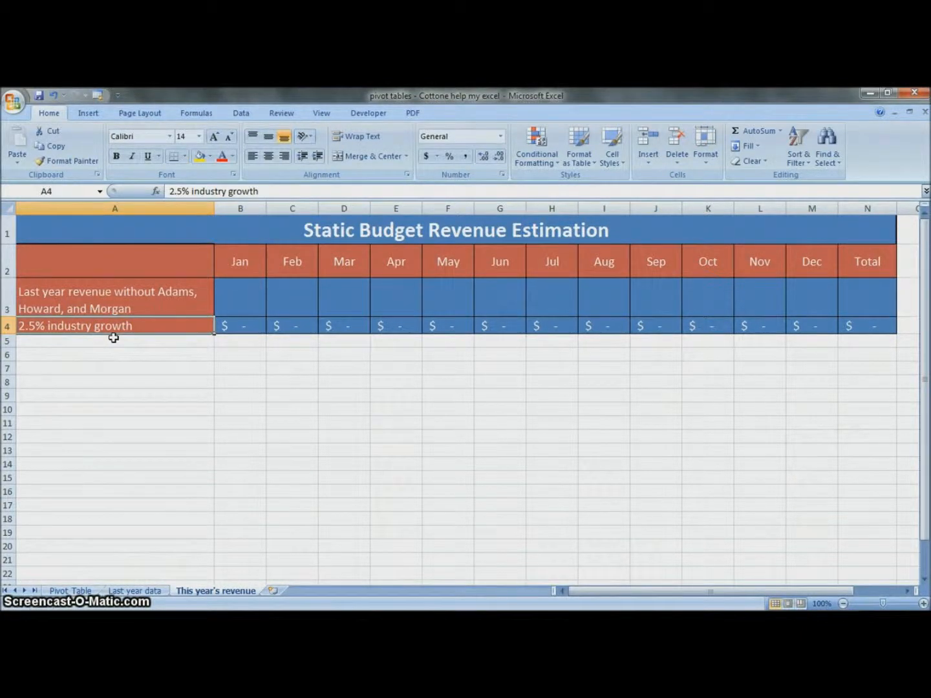
left_click_drag(229, 301, 855, 297)
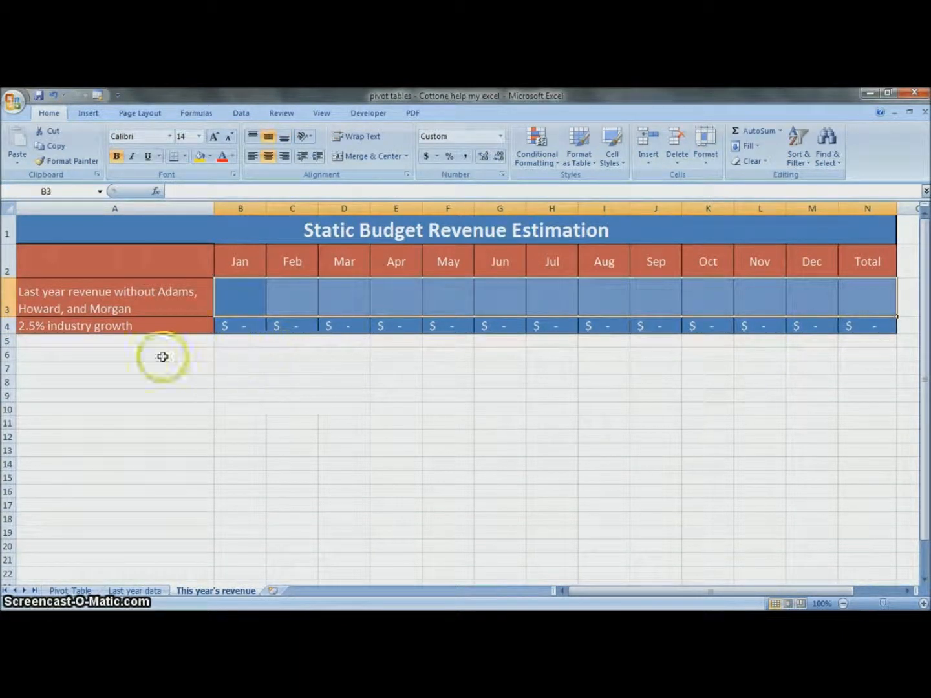
Lay out the empty PivotTable with the sum of Total revenue as values, Employee as report filter and Month as column labels
left_click(70, 591)
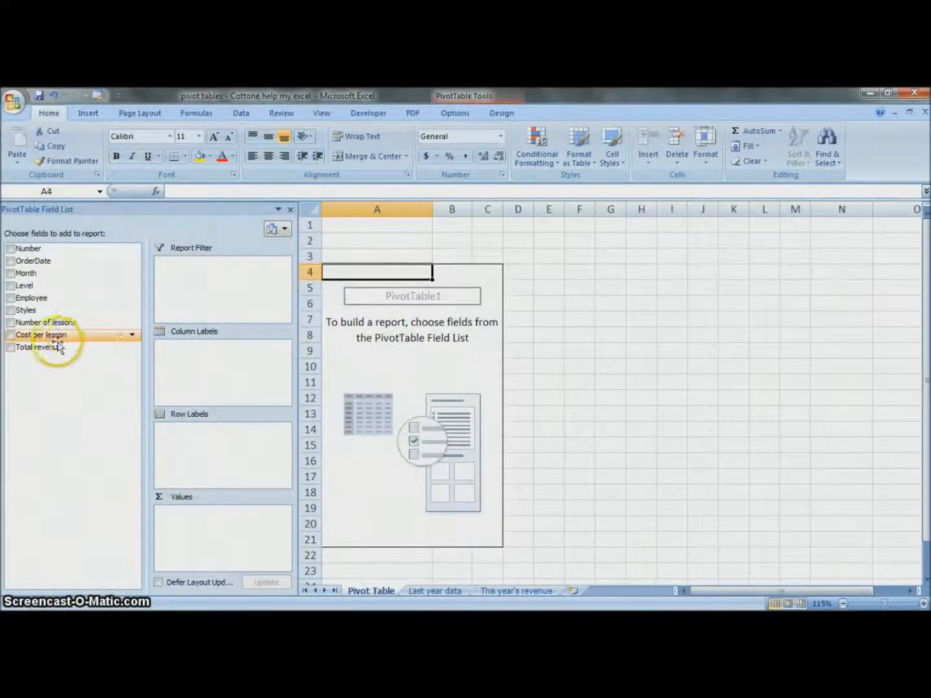
left_click_drag(41, 353, 209, 530)
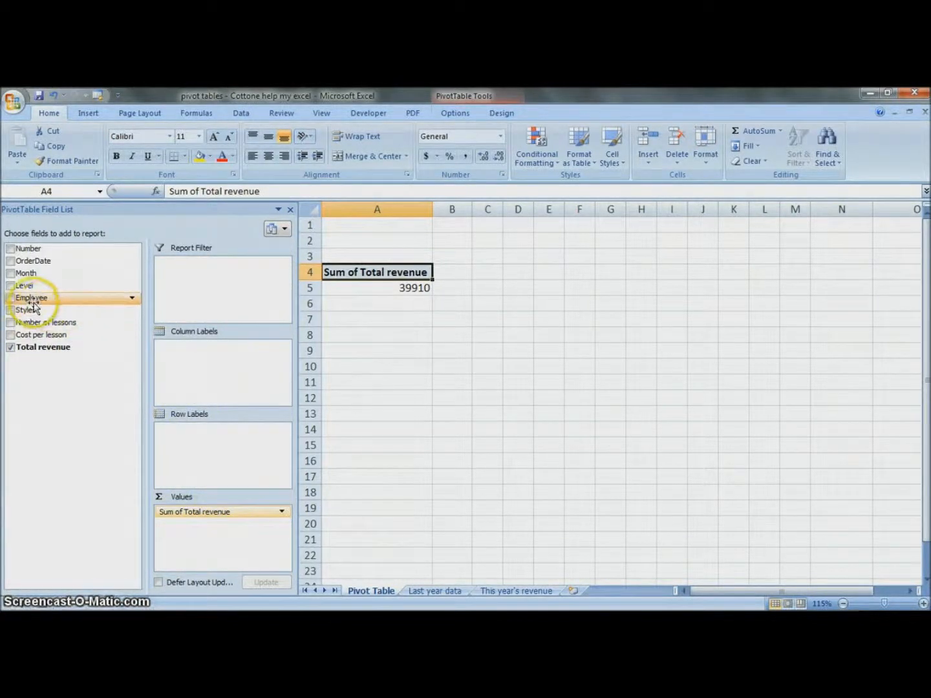
left_click_drag(31, 298, 202, 311)
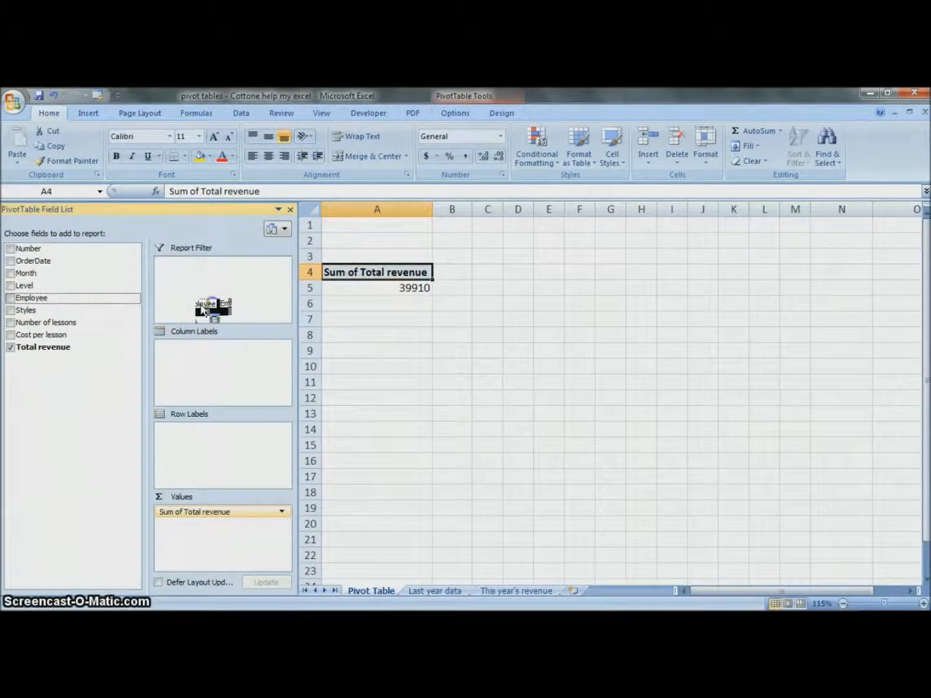
left_click_drag(213, 308, 215, 308)
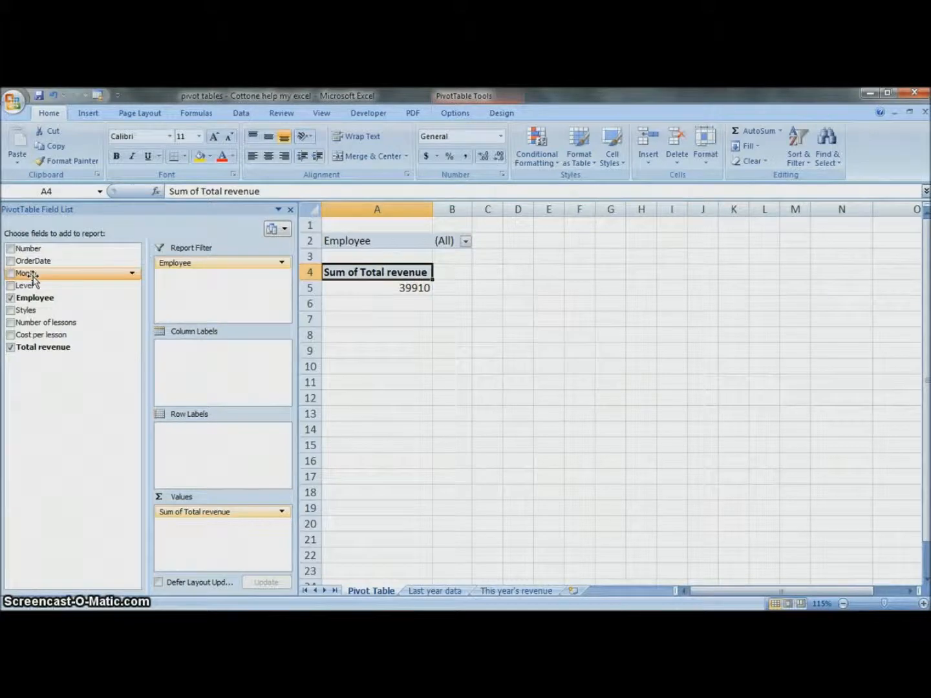
left_click_drag(63, 277, 226, 349)
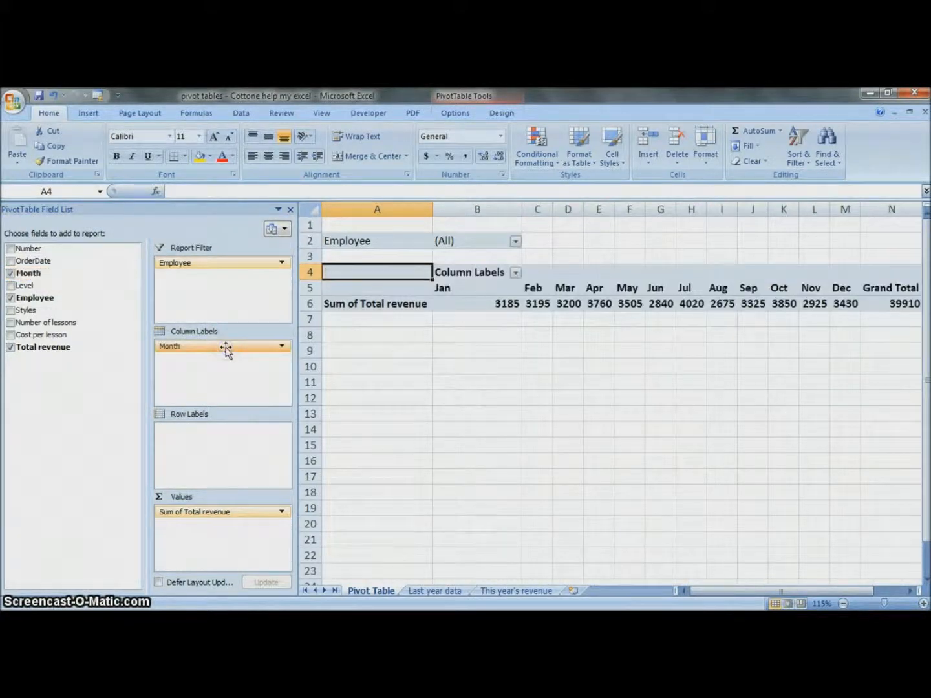
Filter the PivotTable report by Employee to exclude the three employees named in the budget sheet's last-year revenue label
left_click_drag(467, 304, 901, 300)
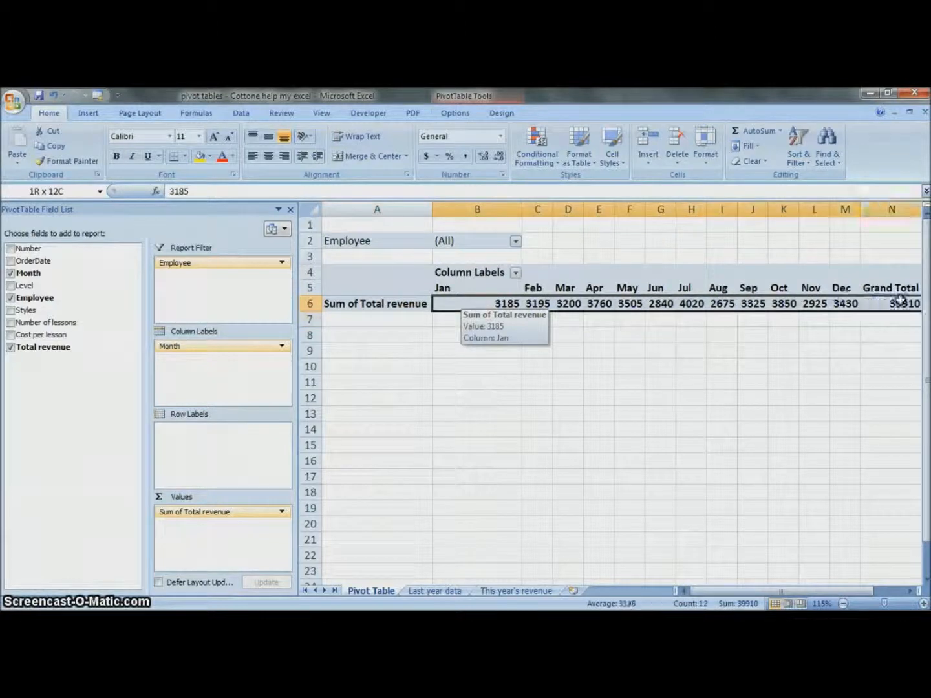
left_click(492, 299)
left_click(515, 242)
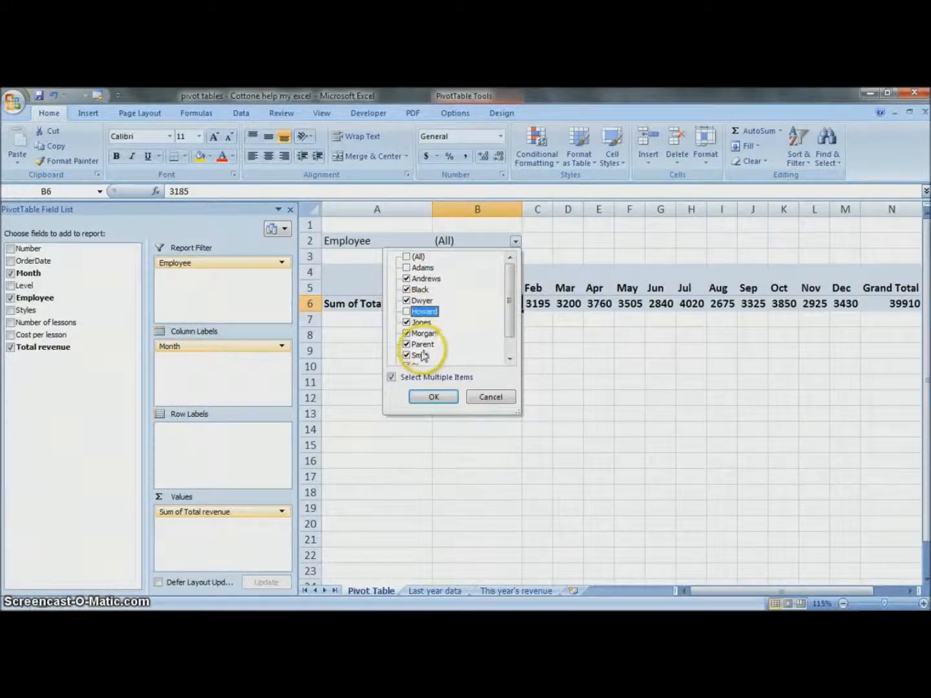
left_click(406, 333)
left_click(434, 397)
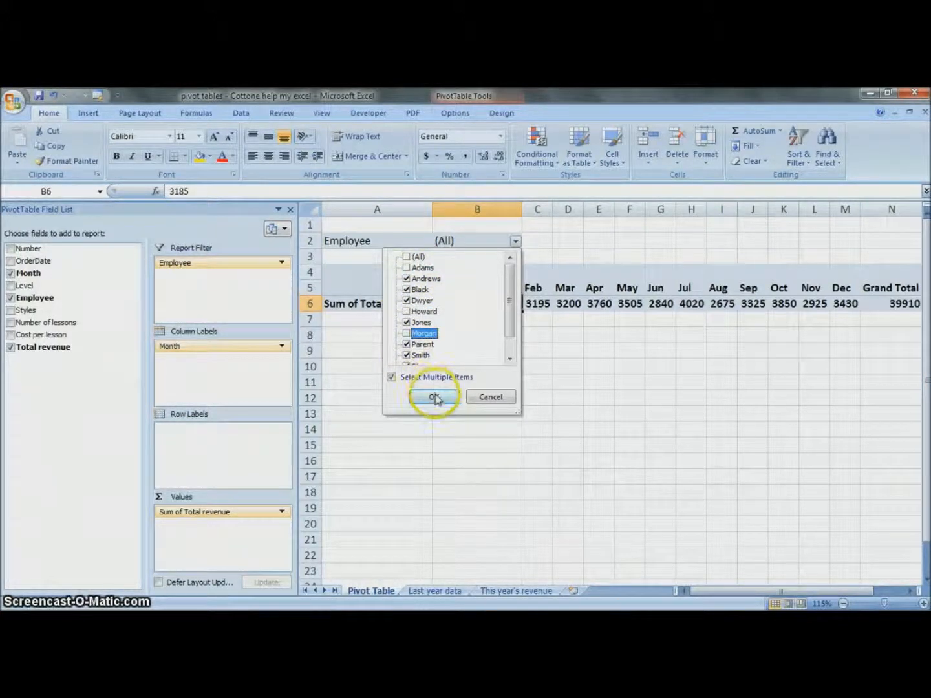
Copy the filtered monthly revenues and grand total into the last-year revenue row of the This year's revenue sheet, starting at B3
left_click(459, 308)
left_click_drag(463, 305, 881, 315)
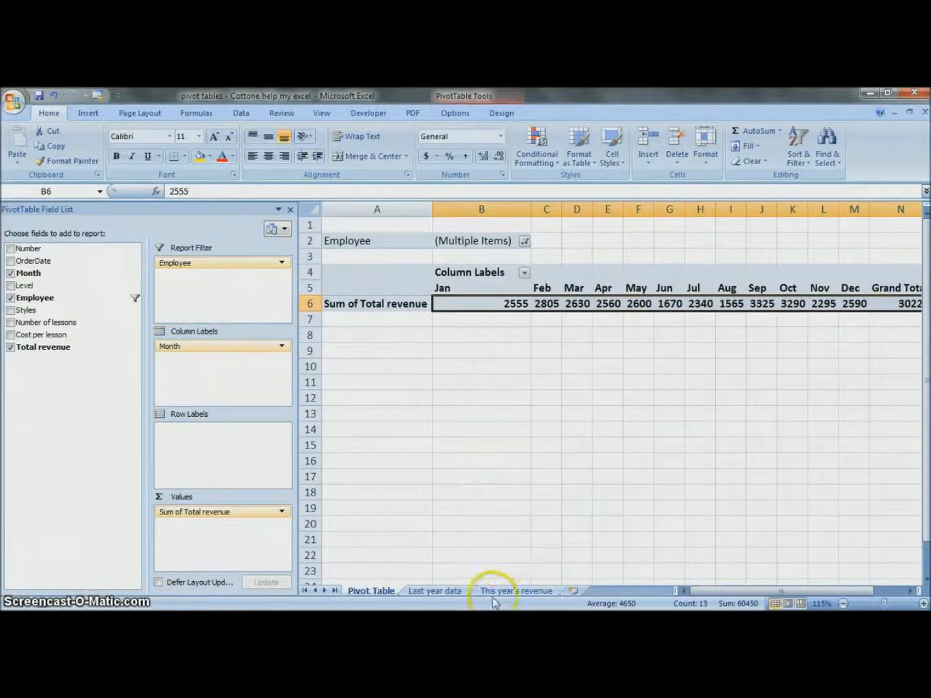
key("ctrl+c")
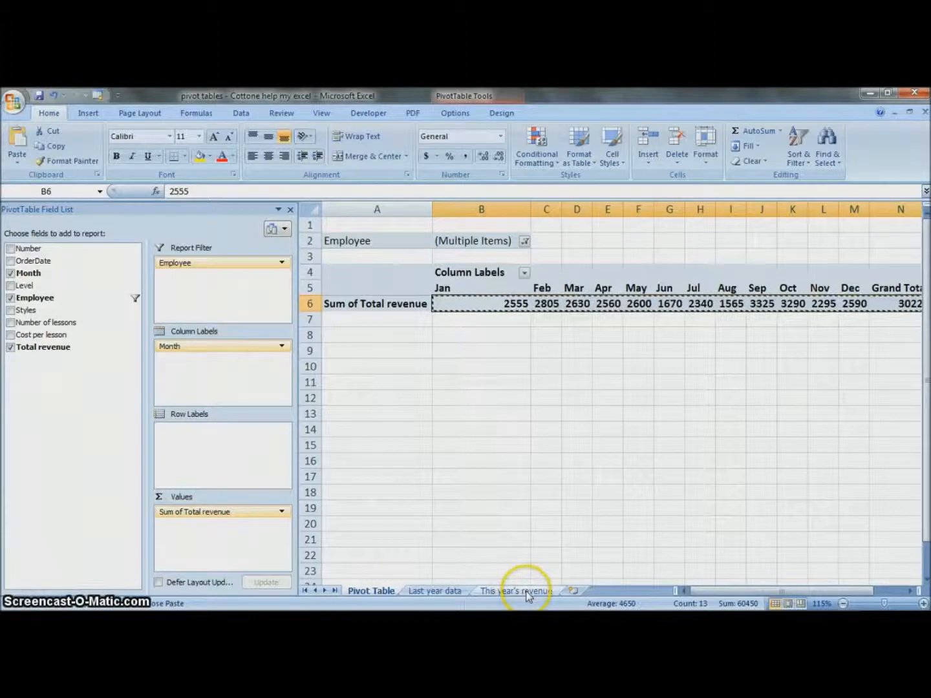
left_click(523, 592)
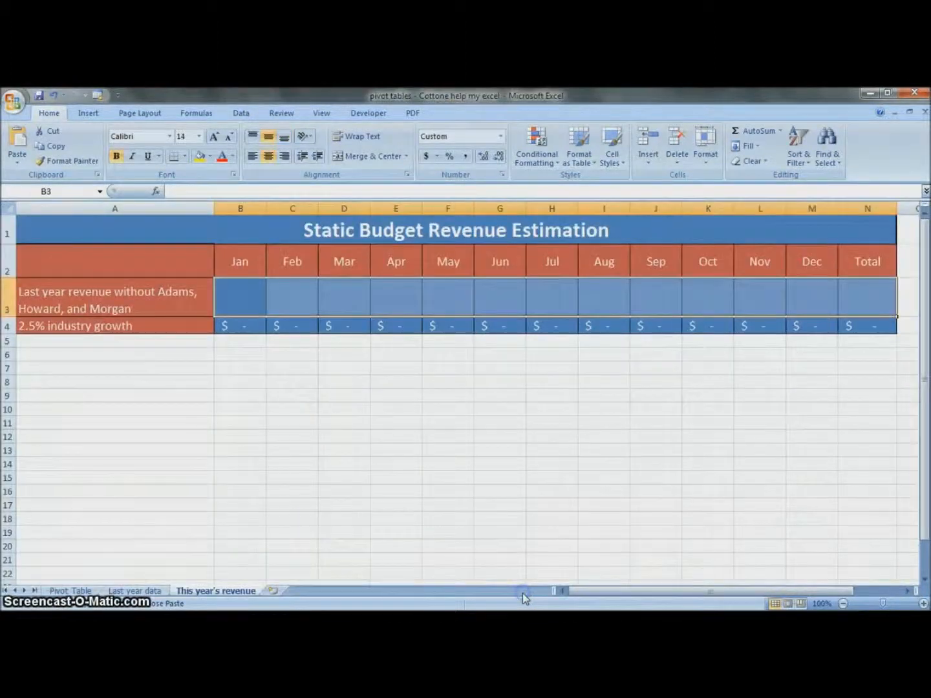
left_click(245, 291)
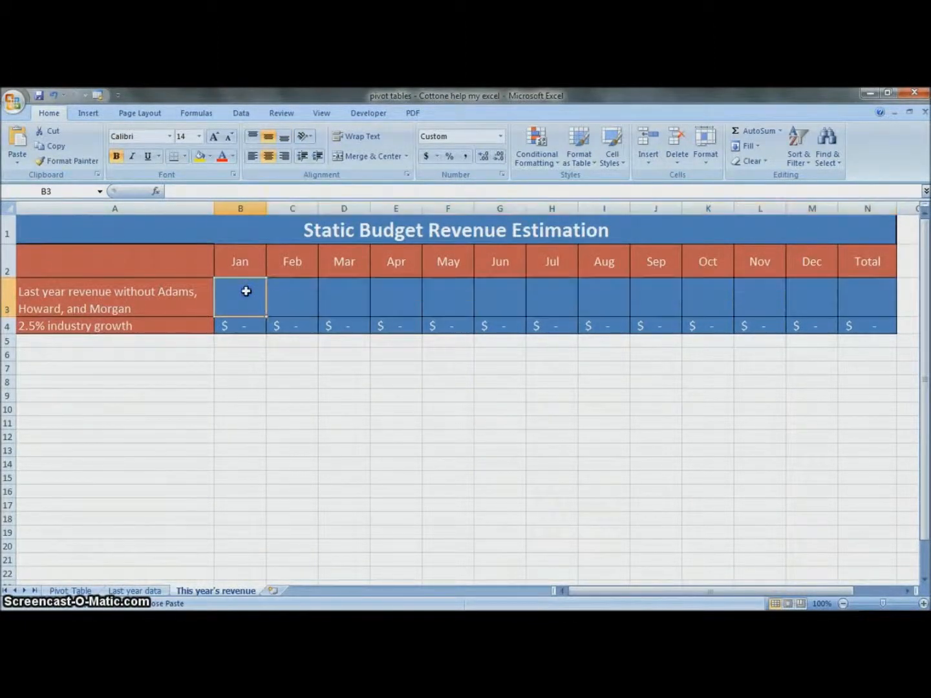
key("ctrl+v")
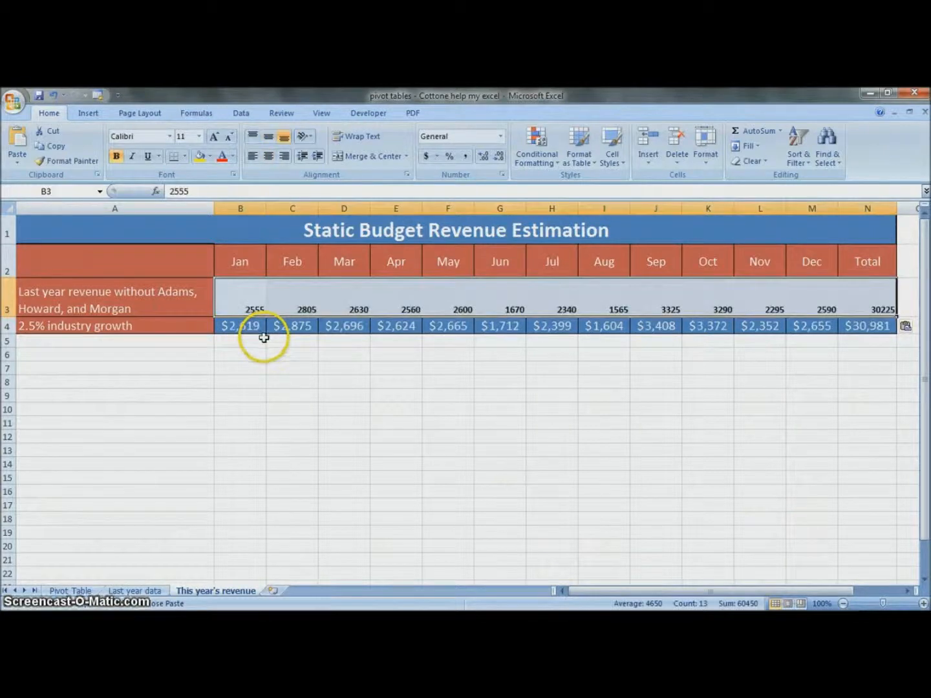
Apply Match Destination Formatting to the pasted last-year revenue figures
left_click(907, 327)
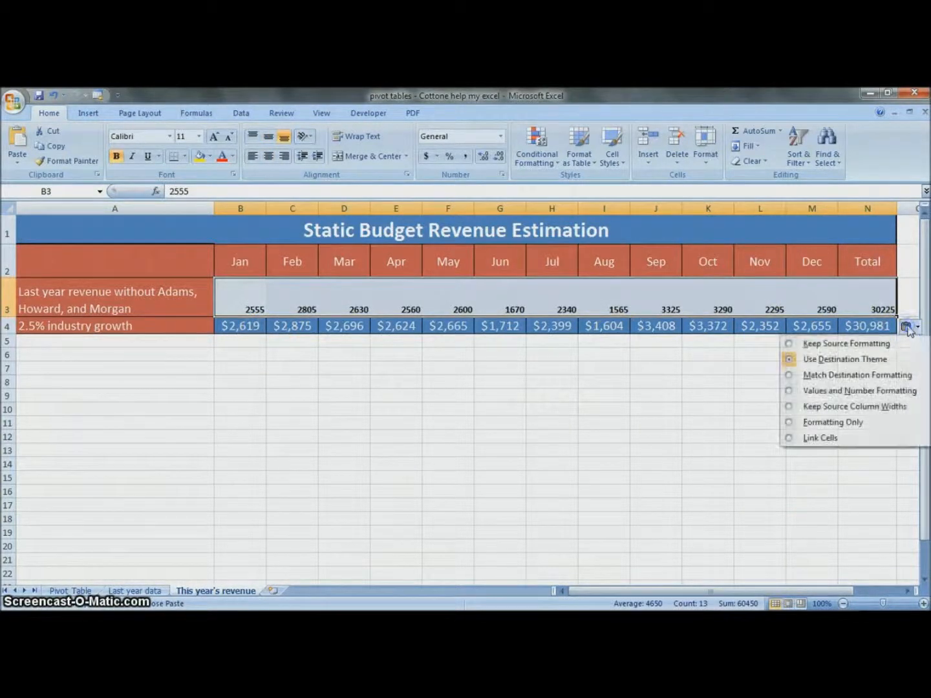
left_click(898, 380)
left_click(496, 393)
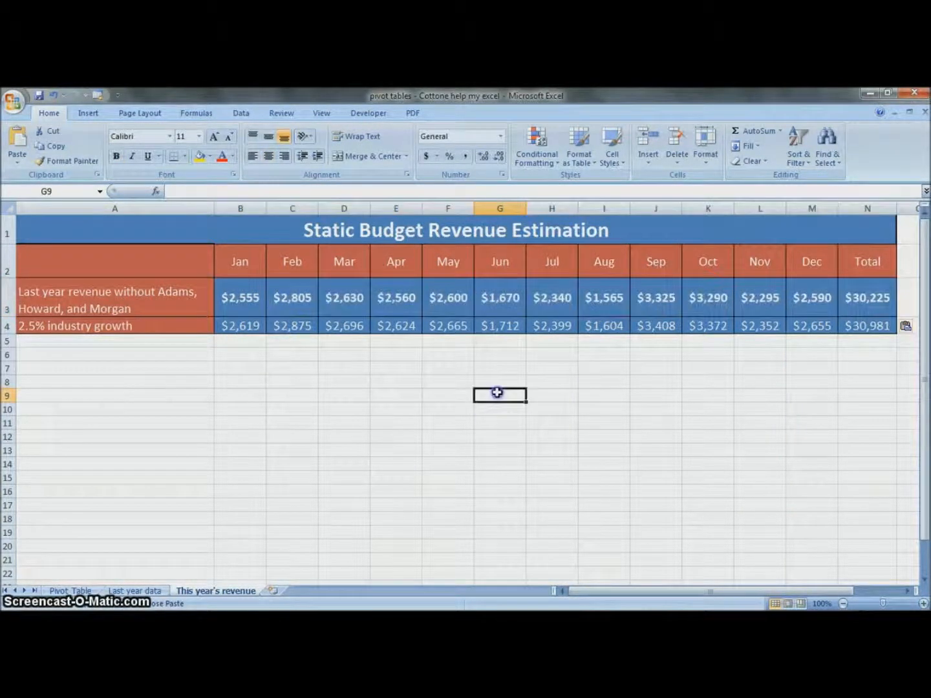
Review the January growth formula and the 2.5% industry growth row from January through Total
left_click(233, 296)
left_click(237, 326)
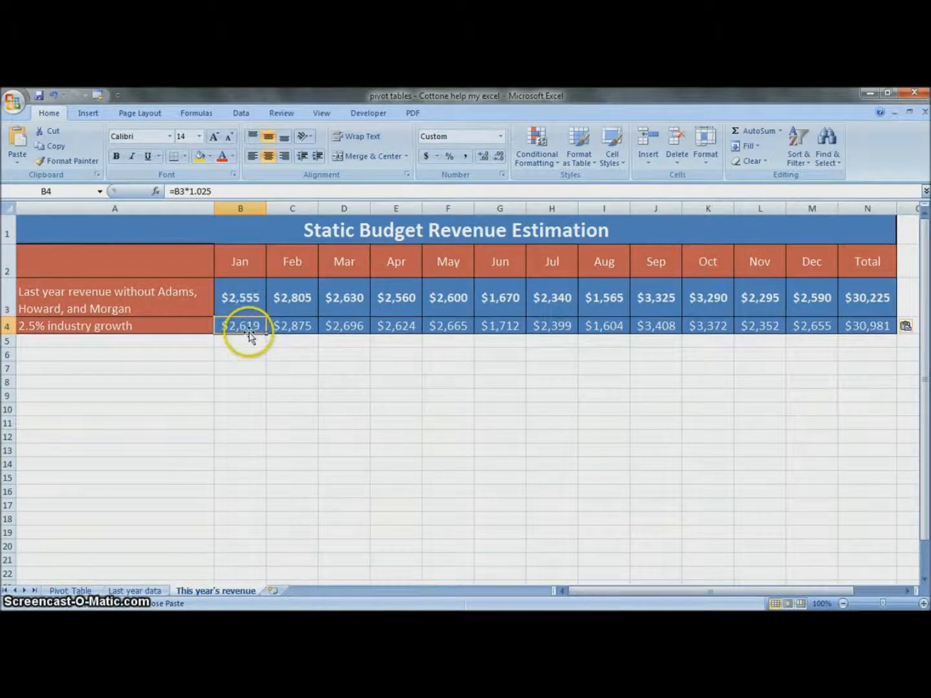
left_click_drag(251, 328, 857, 332)
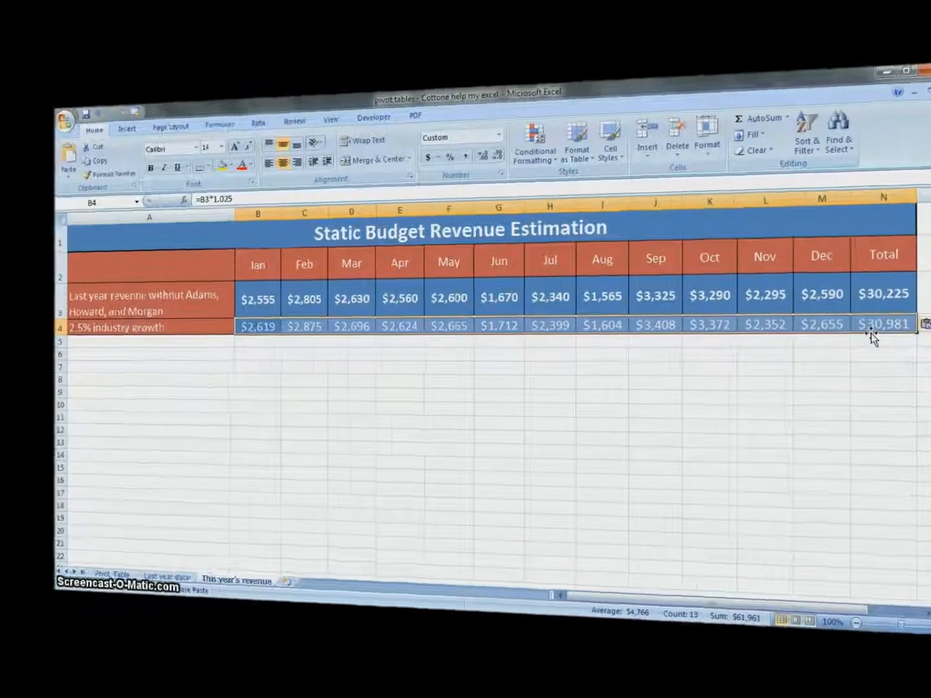